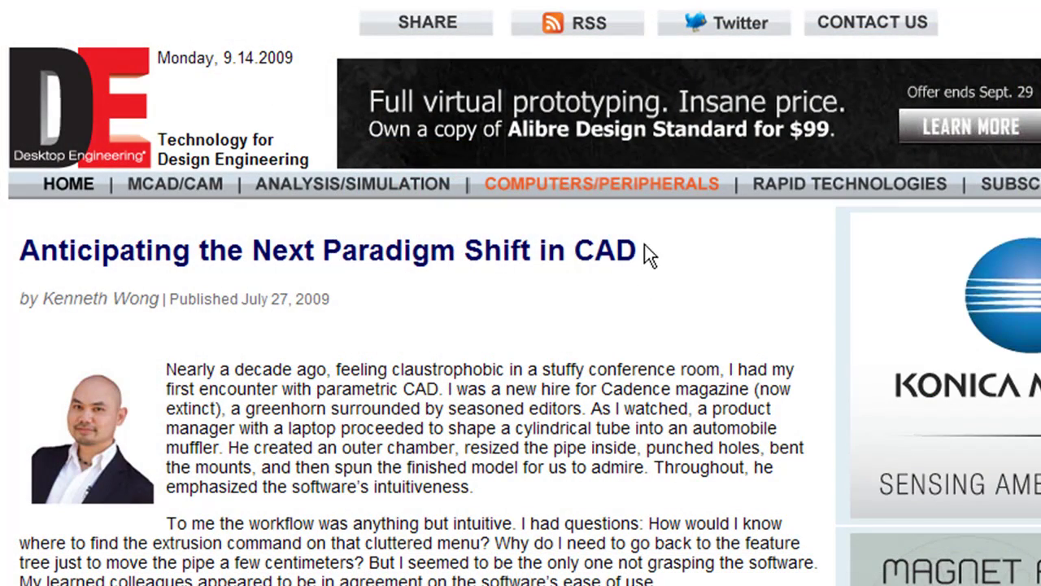
Step: Select and clear the article headline, then scroll down through the Desktop Engineering CAD article
left_click_drag(641, 249, 17, 249)
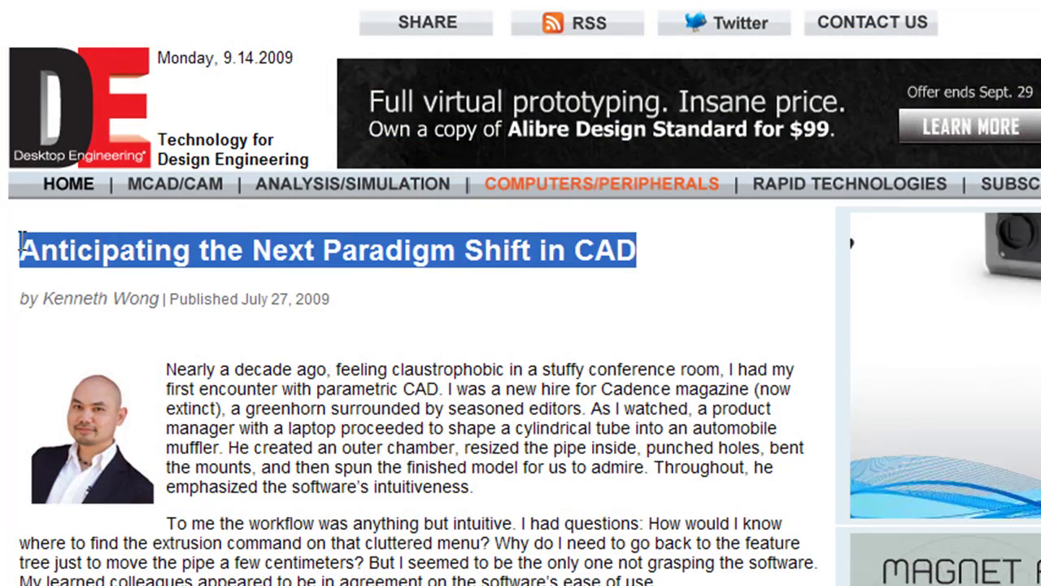
left_click(371, 307)
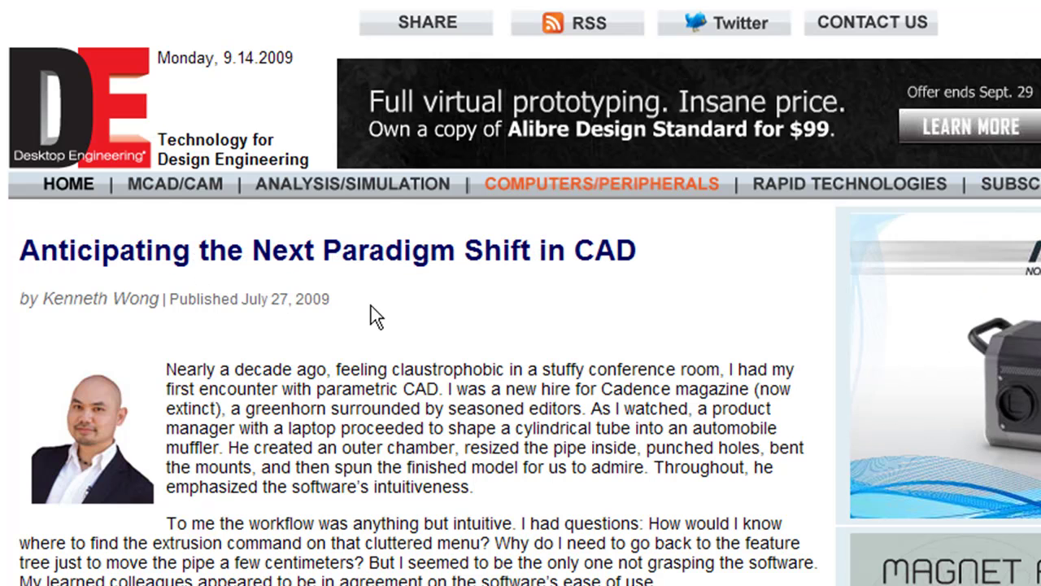
scroll(371, 306, "down", 3)
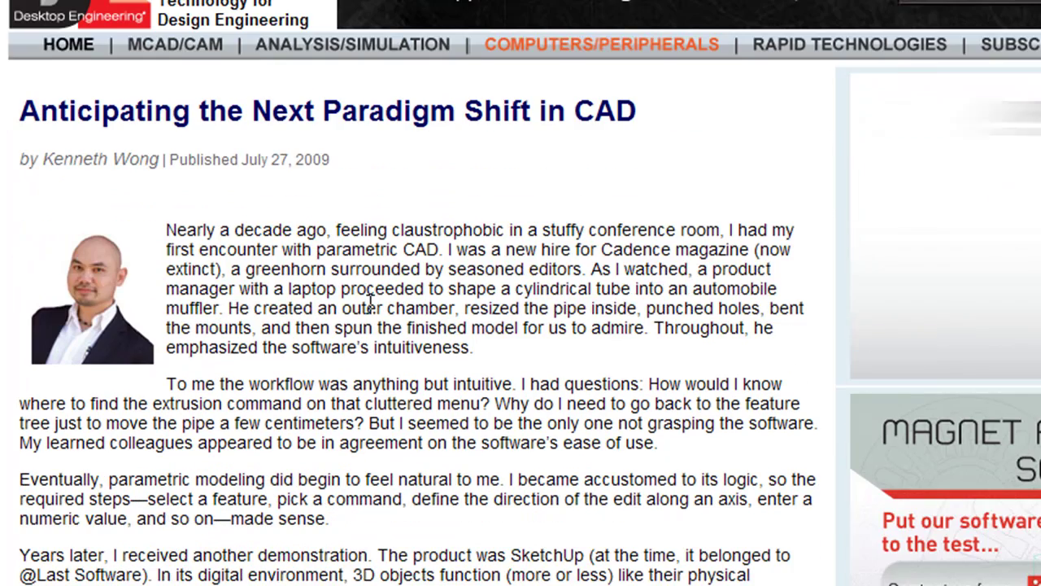
scroll(370, 304, "down", 2)
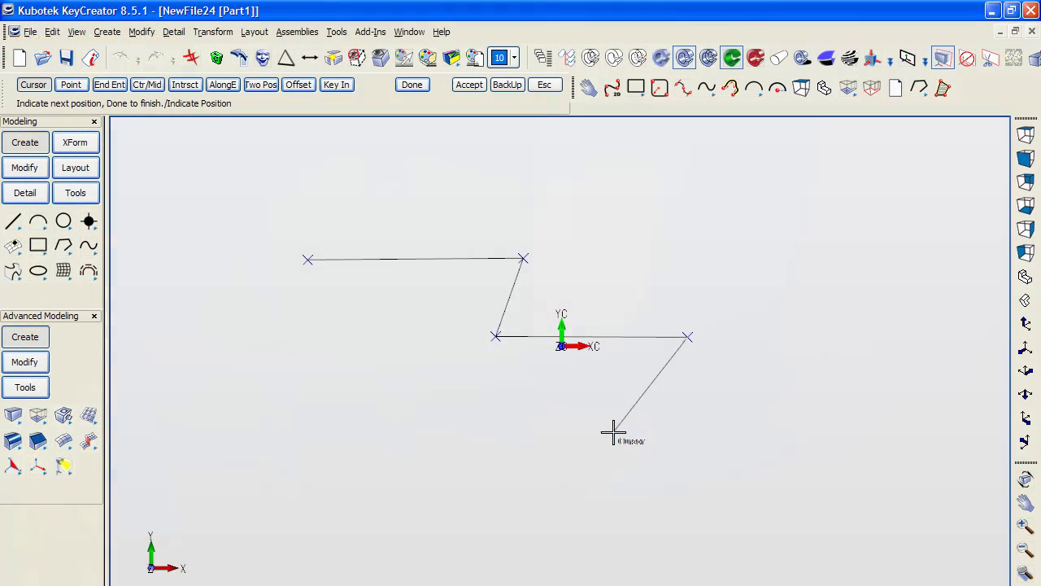
Step: Place the outline's last corners, close it as an Outline/Filled profile, and extrude it into a solid
left_click(613, 432)
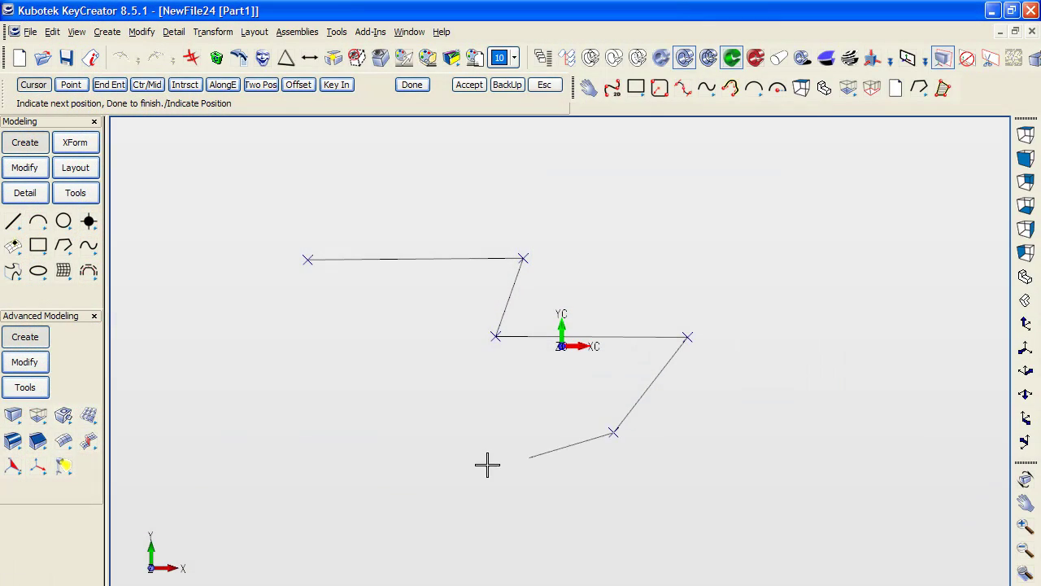
left_click(265, 431)
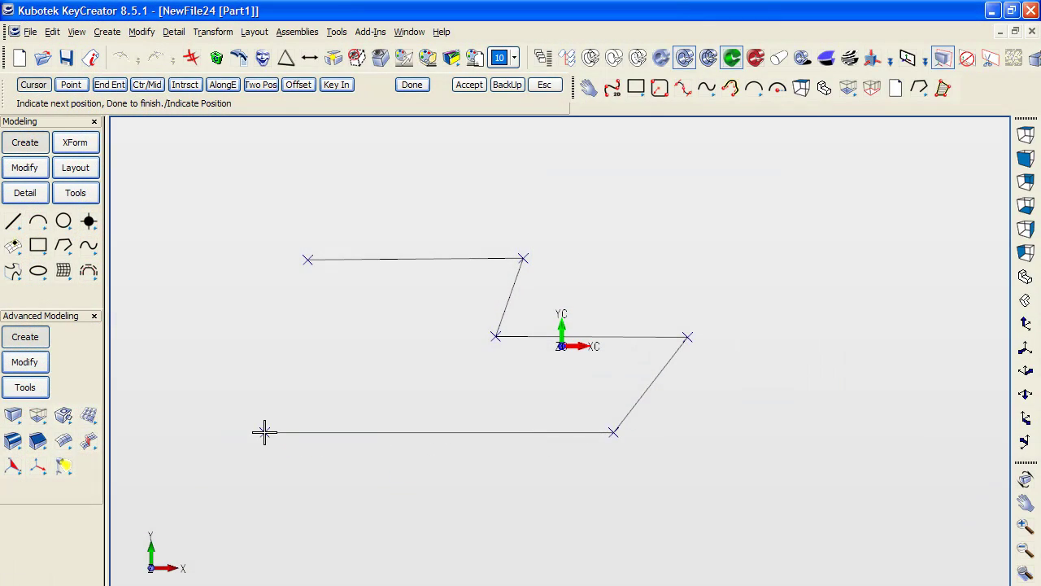
left_click(306, 259)
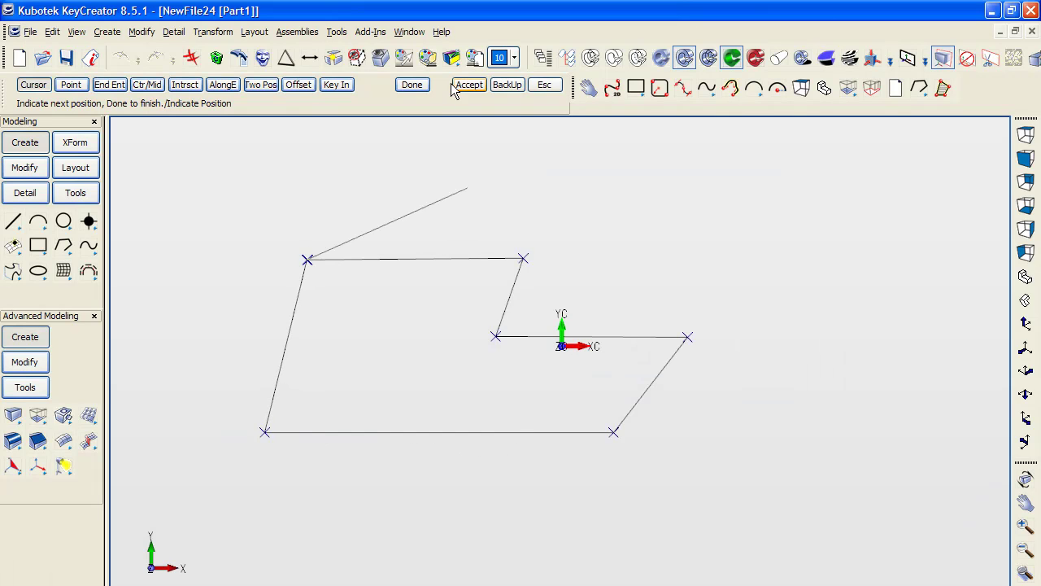
left_click(412, 85)
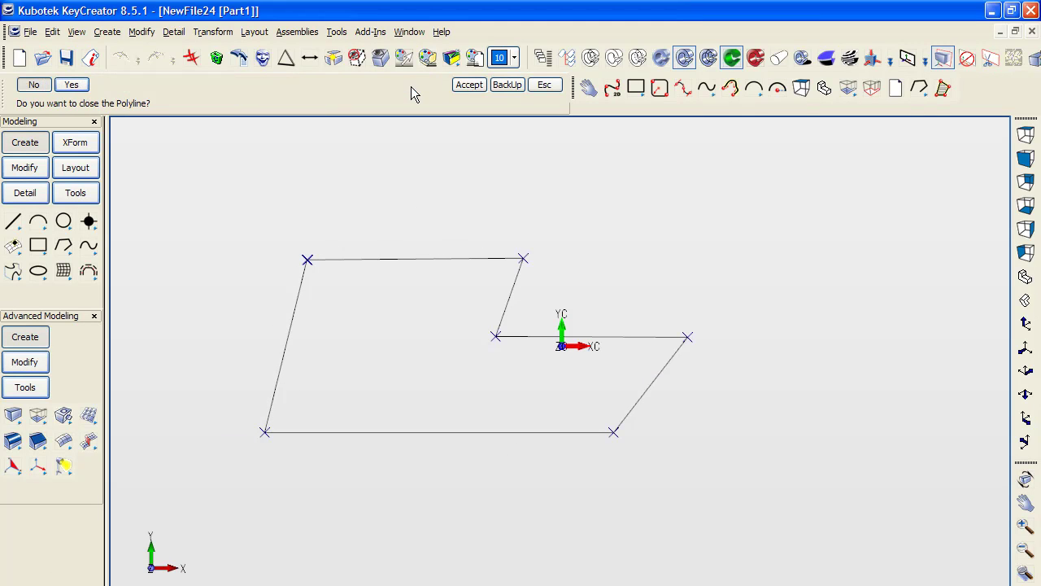
left_click(69, 86)
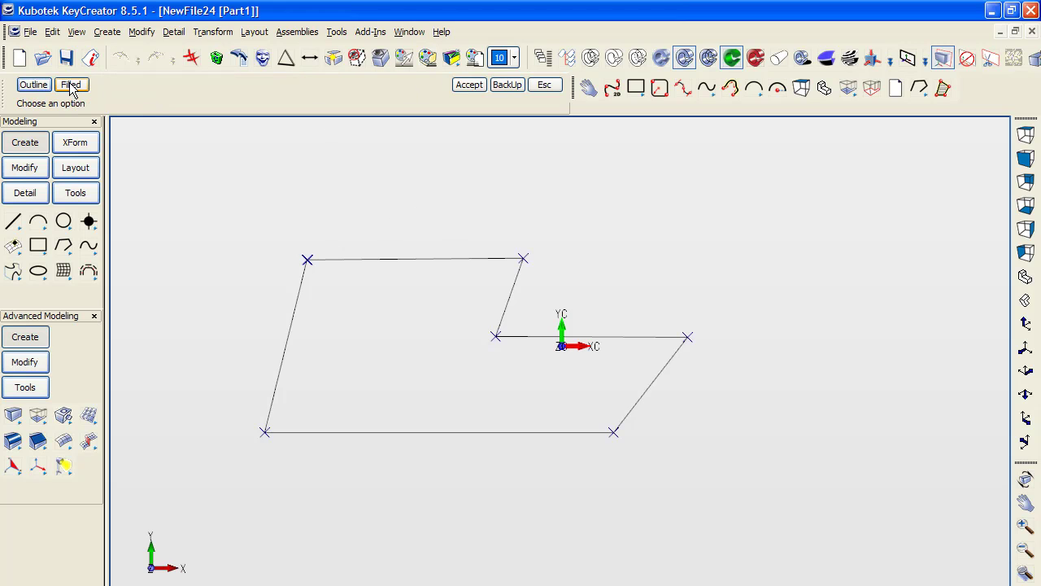
left_click(37, 85)
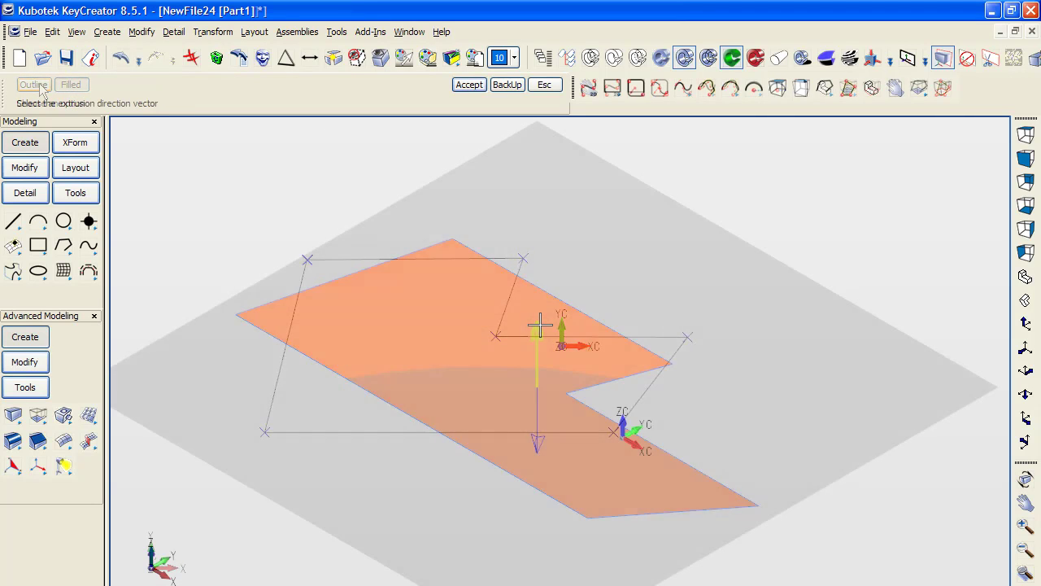
key("Return")
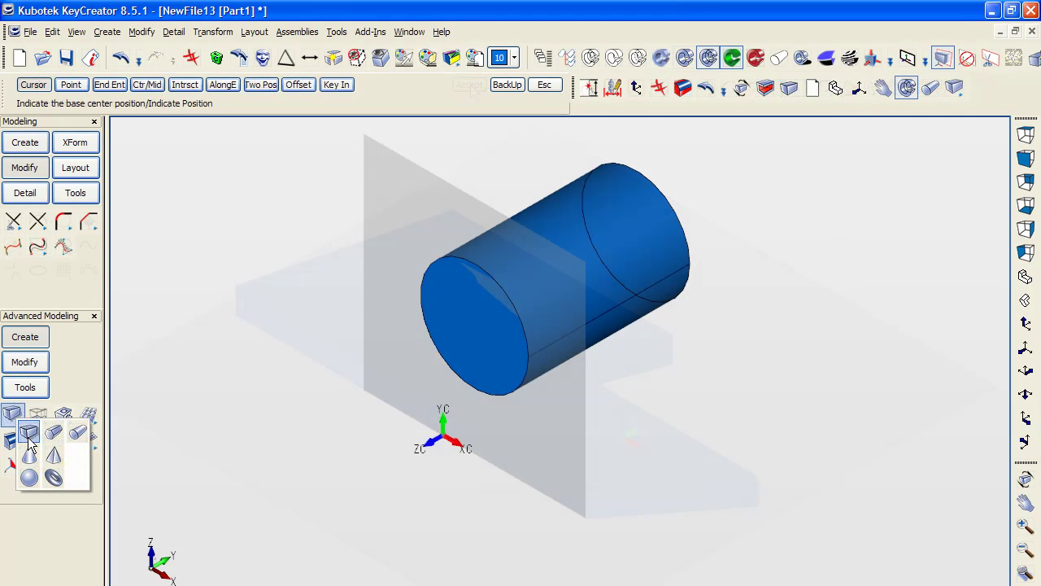
Step: Create a sketched block below the cylinder from two corners and a height, then sketch the base block's corners
left_click(29, 436)
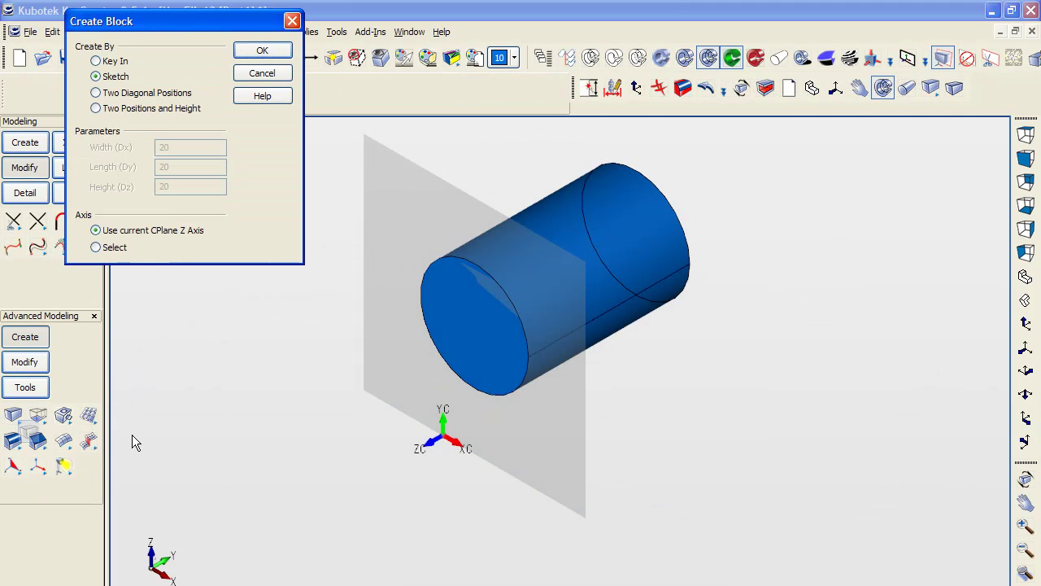
left_click(262, 50)
left_click(527, 358)
left_click(421, 427)
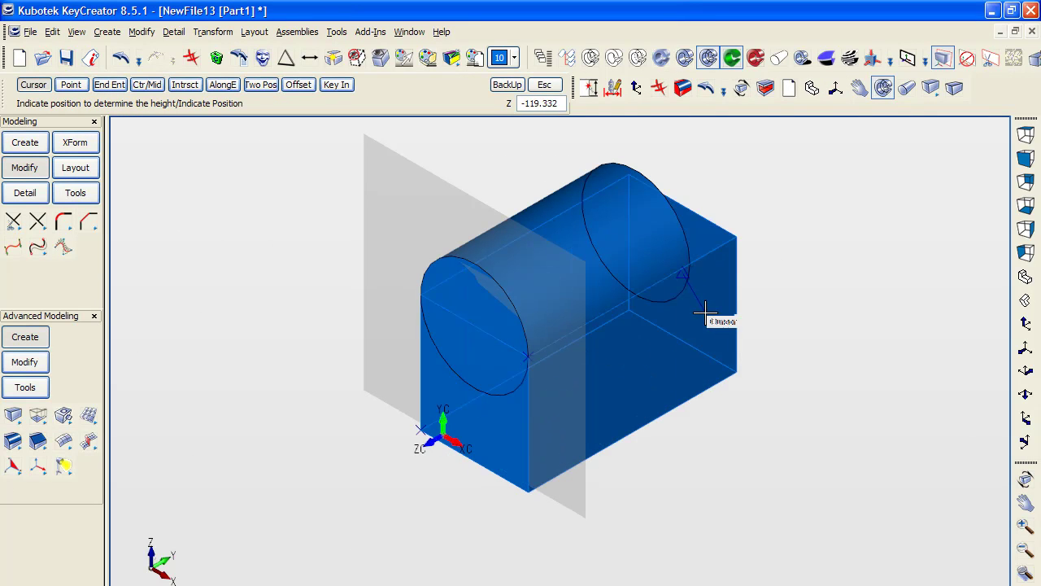
left_click(659, 349)
left_click(379, 356)
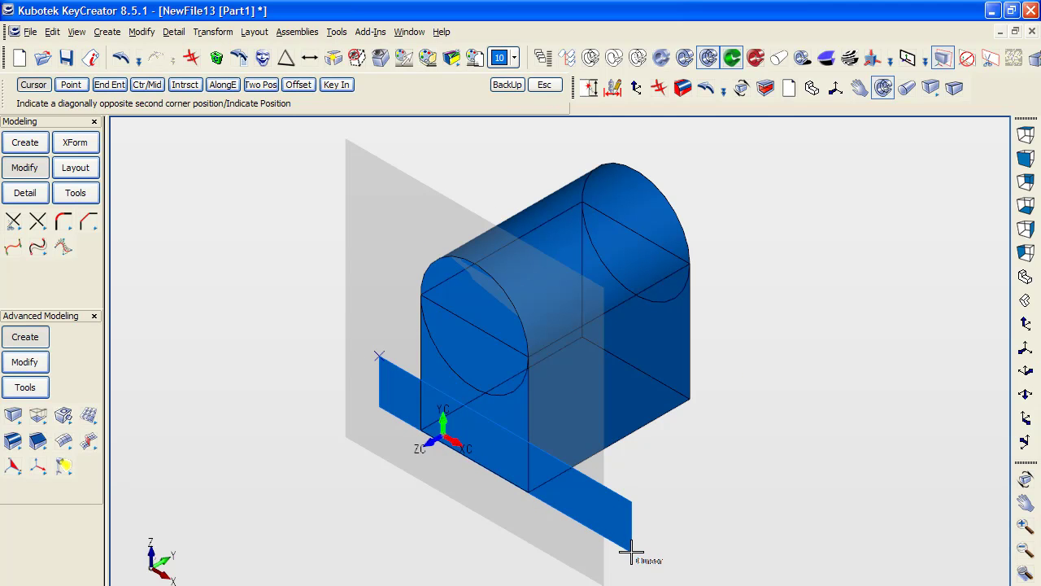
left_click(631, 551)
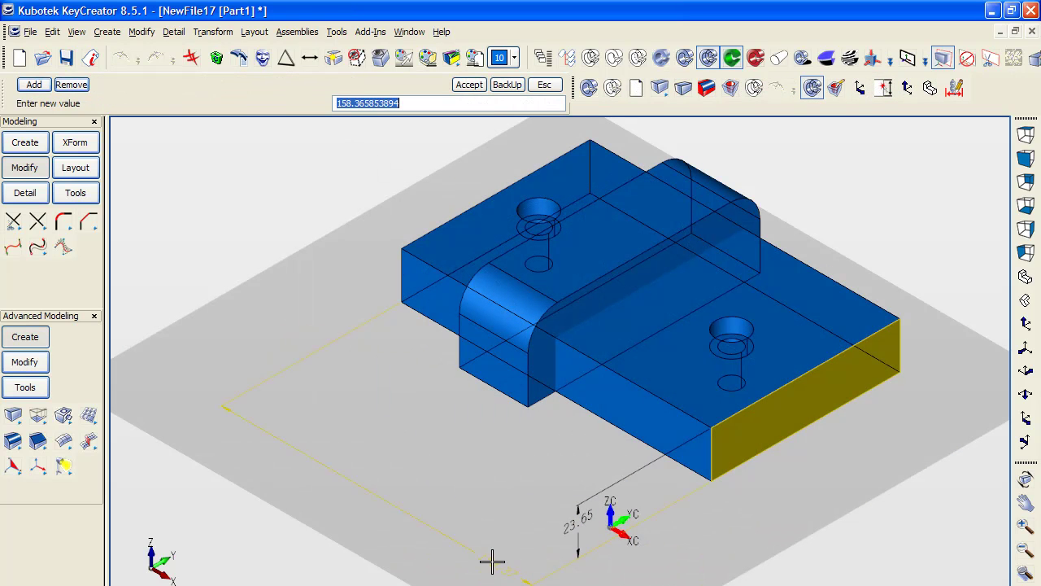
left_click_drag(327, 94, 301, 90)
type("140")
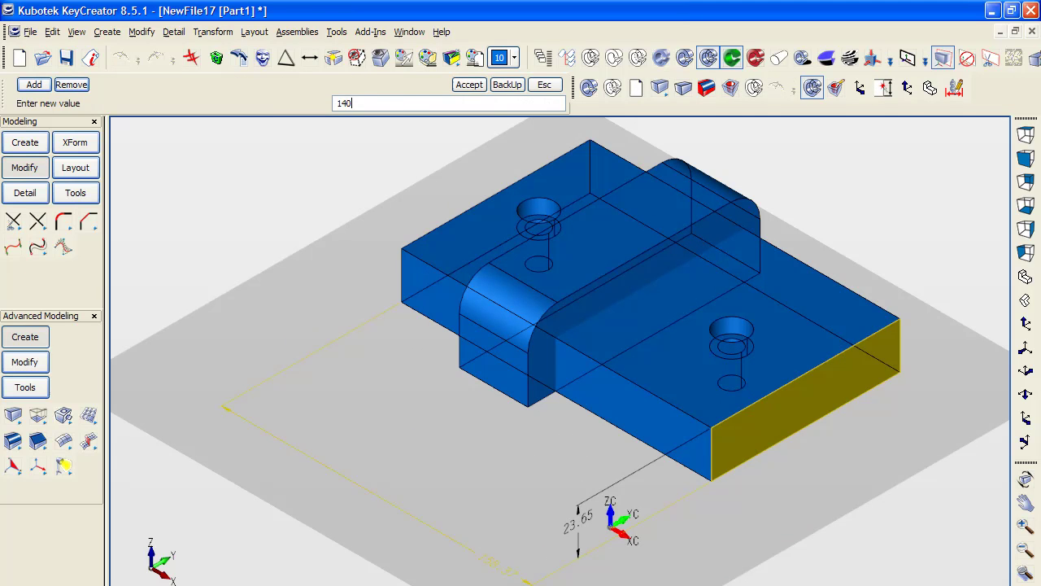
key("Return")
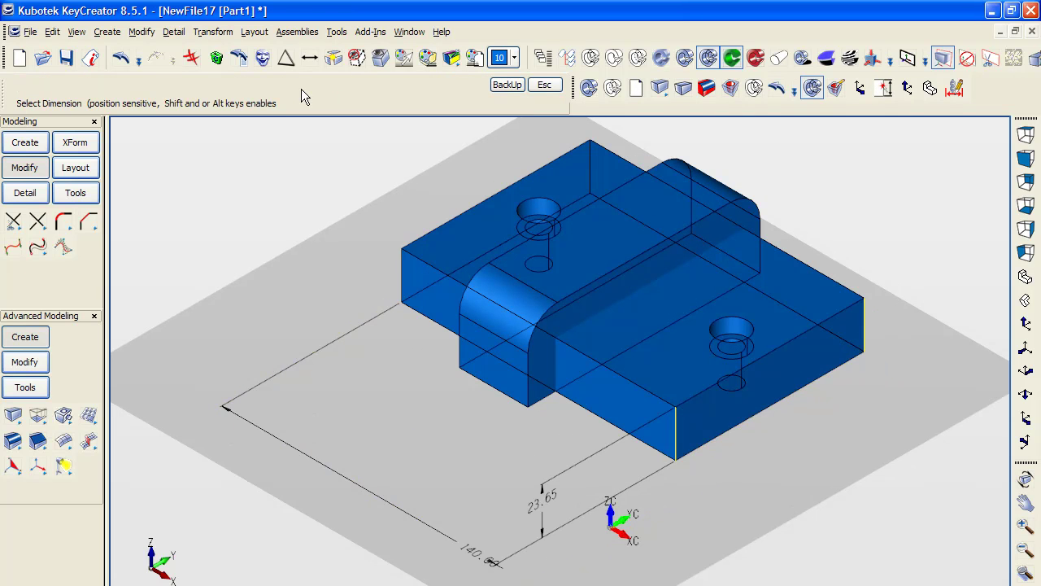
left_click(226, 407)
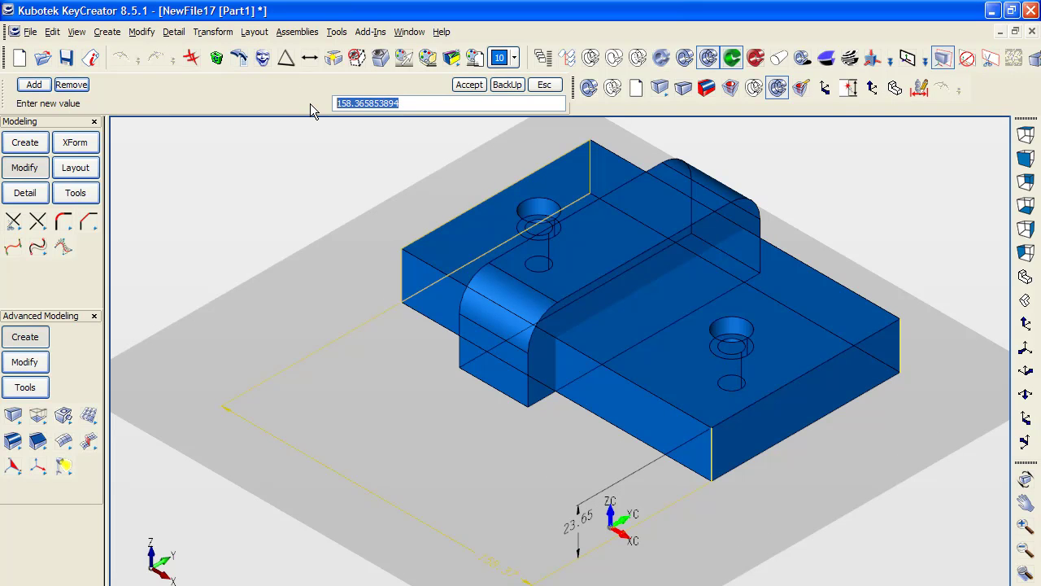
type("14")
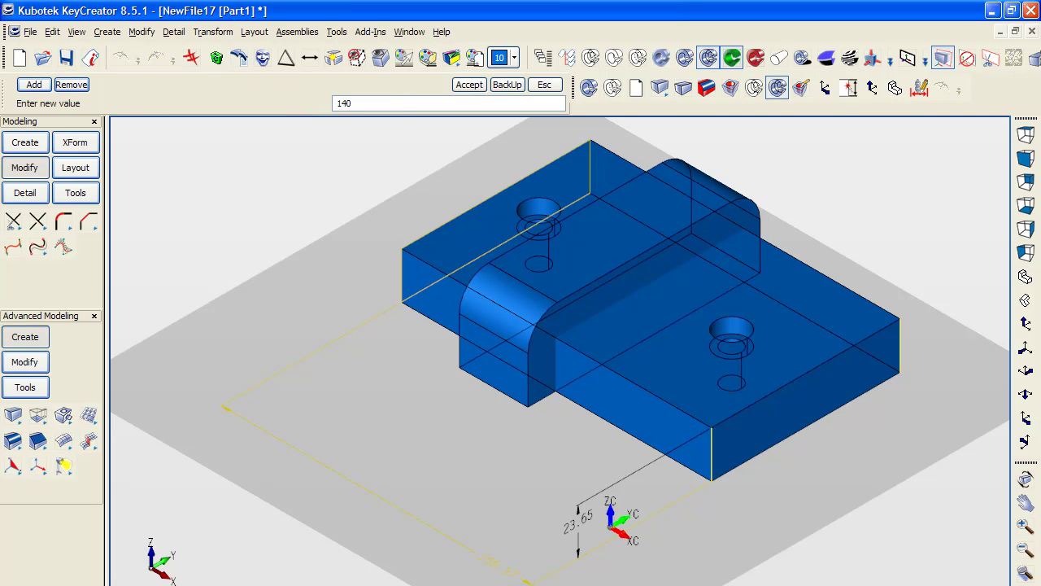
left_click(353, 485)
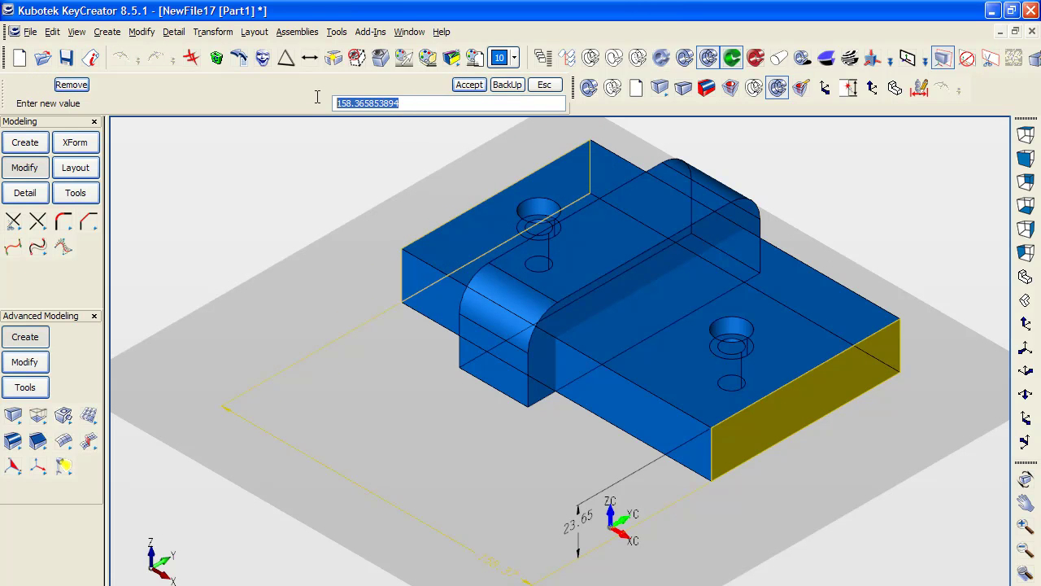
type("14")
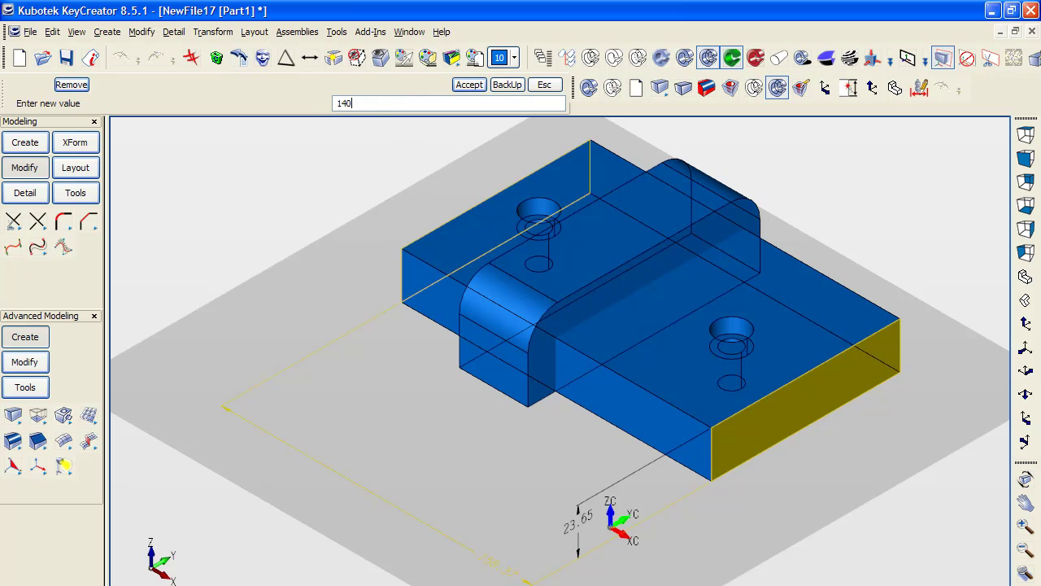
type("0")
left_click(468, 87)
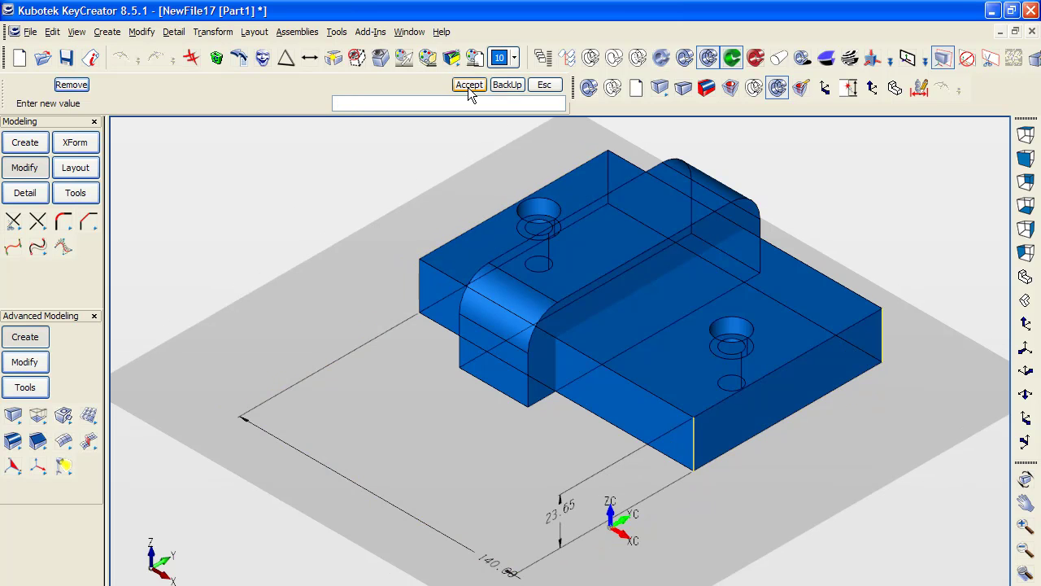
key("ctrl+z")
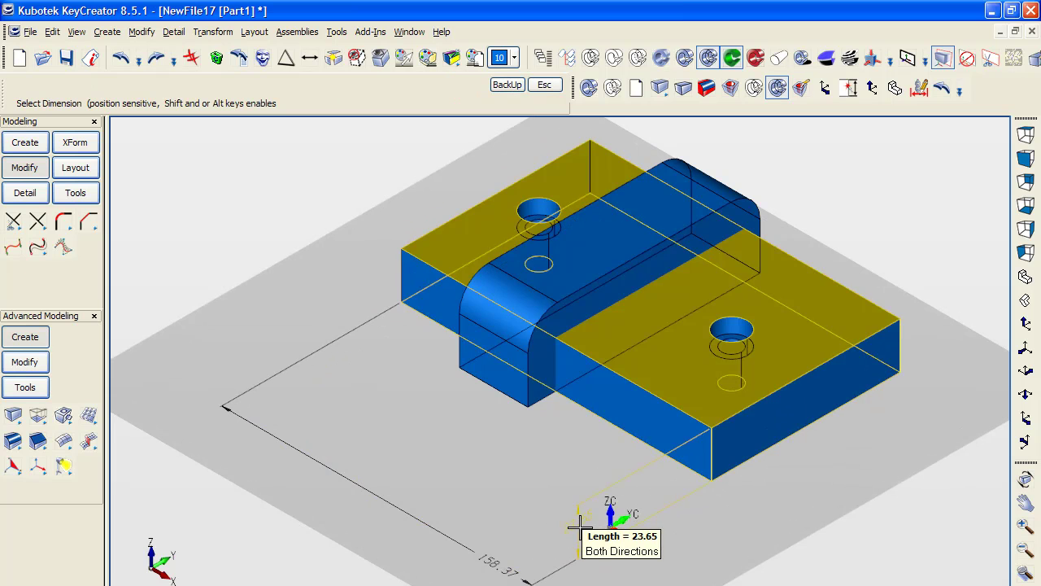
Step: Undo a stray edit and change the plate thickness dimension from 23.65 to 20
left_click(579, 527)
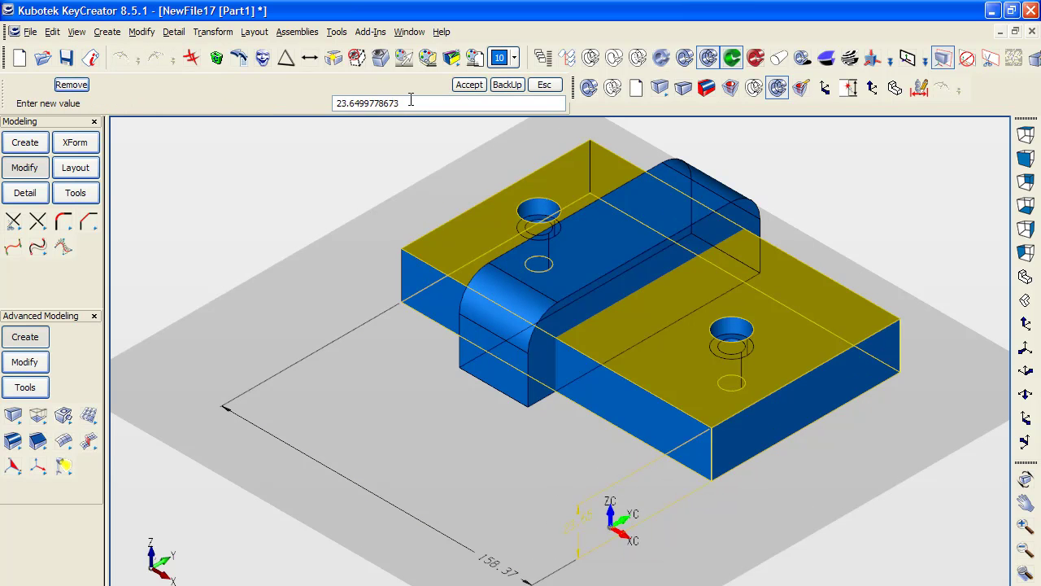
type("1")
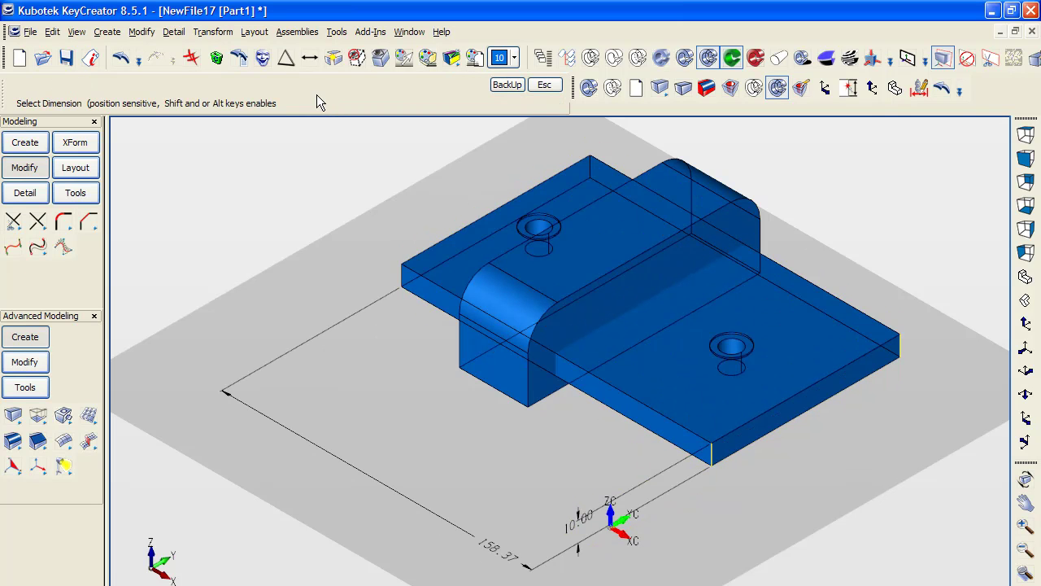
key("ctrl+z")
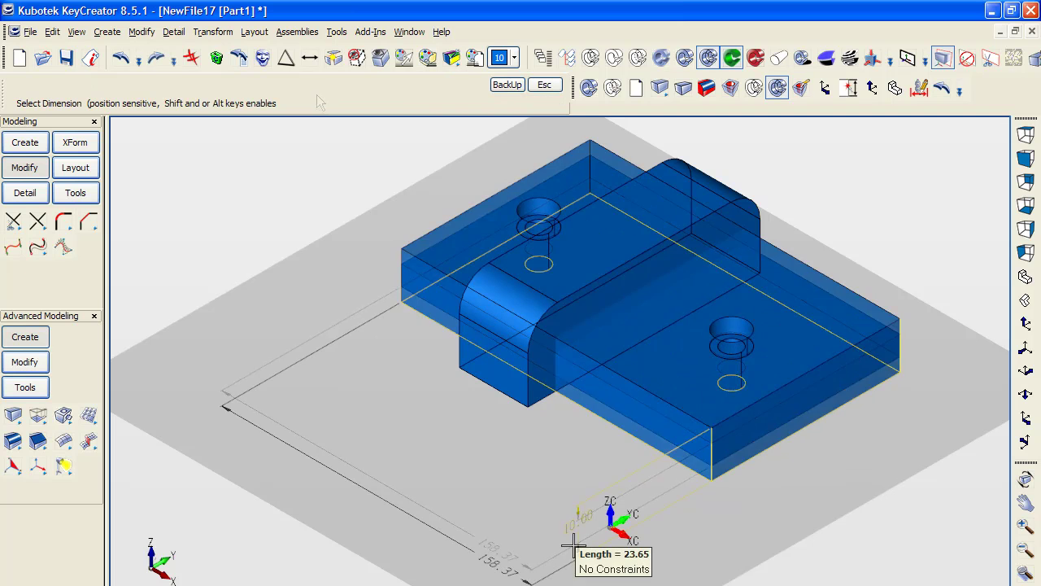
left_click(578, 527)
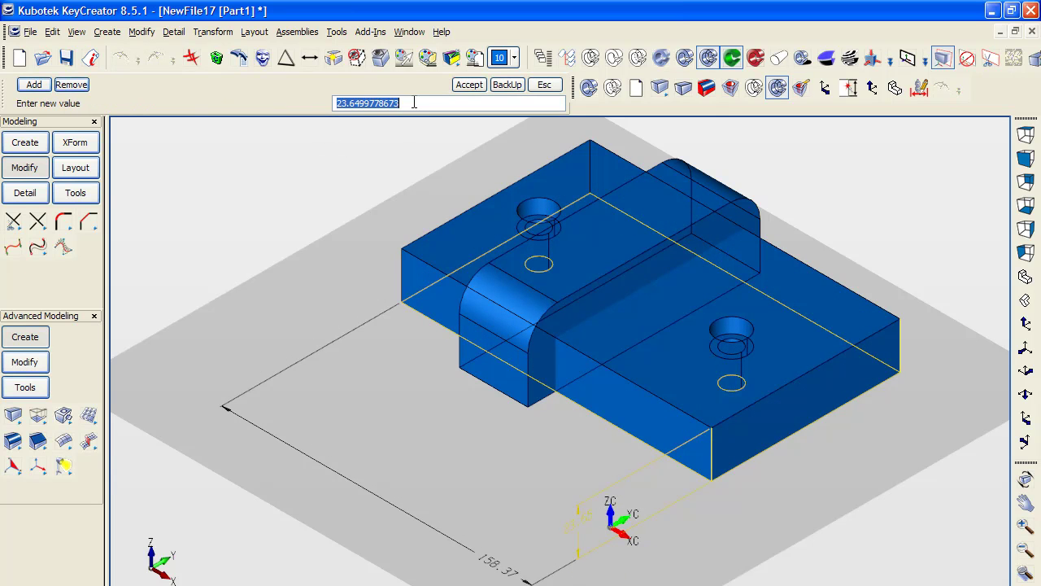
type("20")
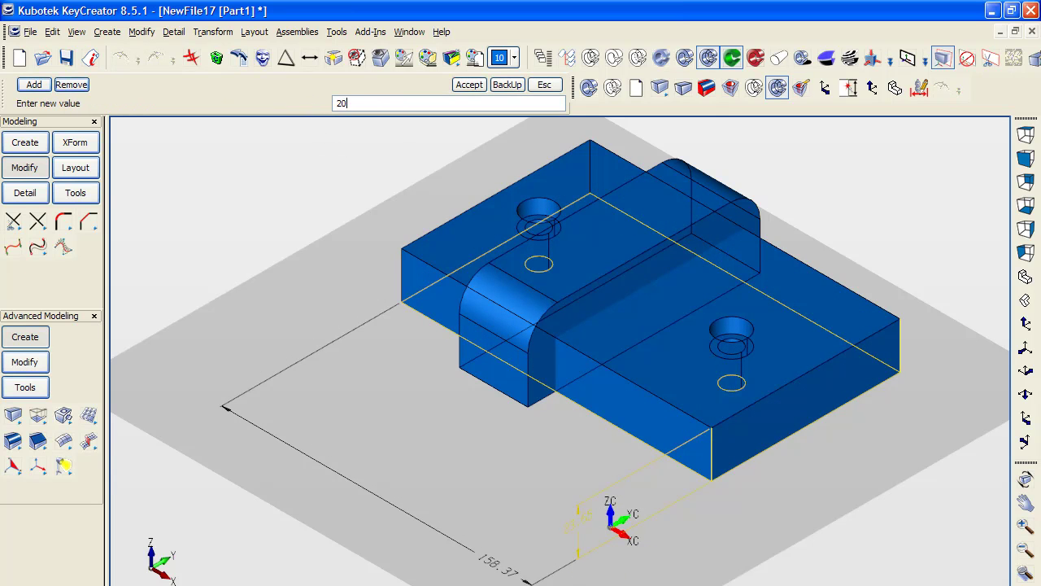
left_click(456, 85)
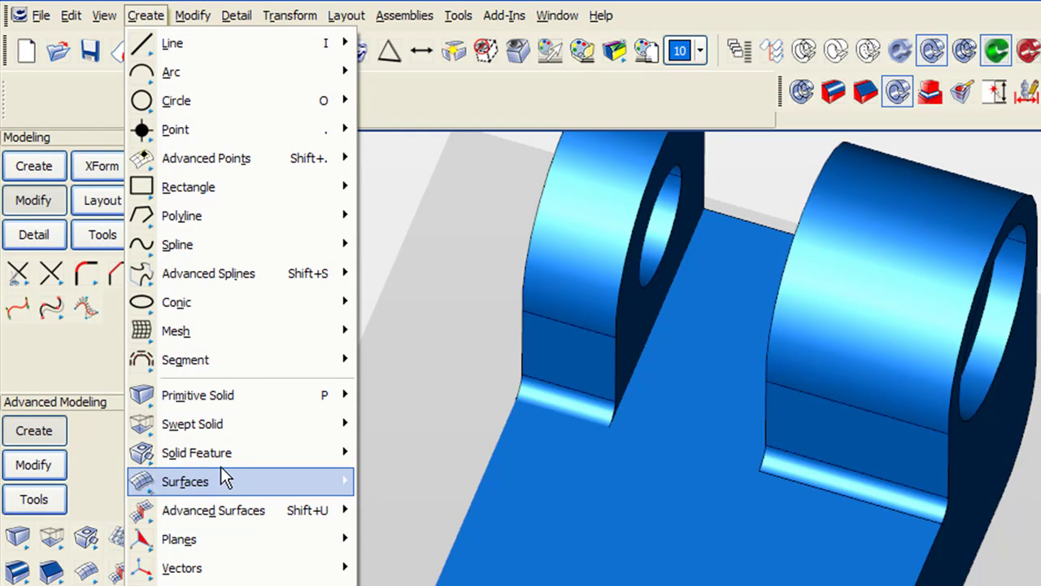
Step: Browse the Create and Modify Solid Feature menus showing Hole, Blend, Chamfer and Sheetmetal options
mouse_move(219, 462)
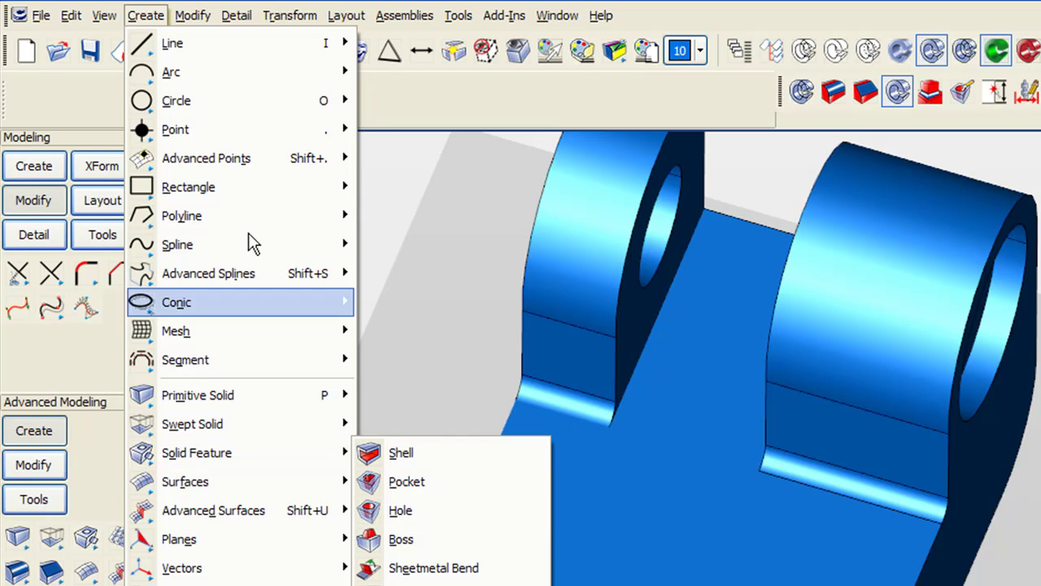
mouse_move(194, 18)
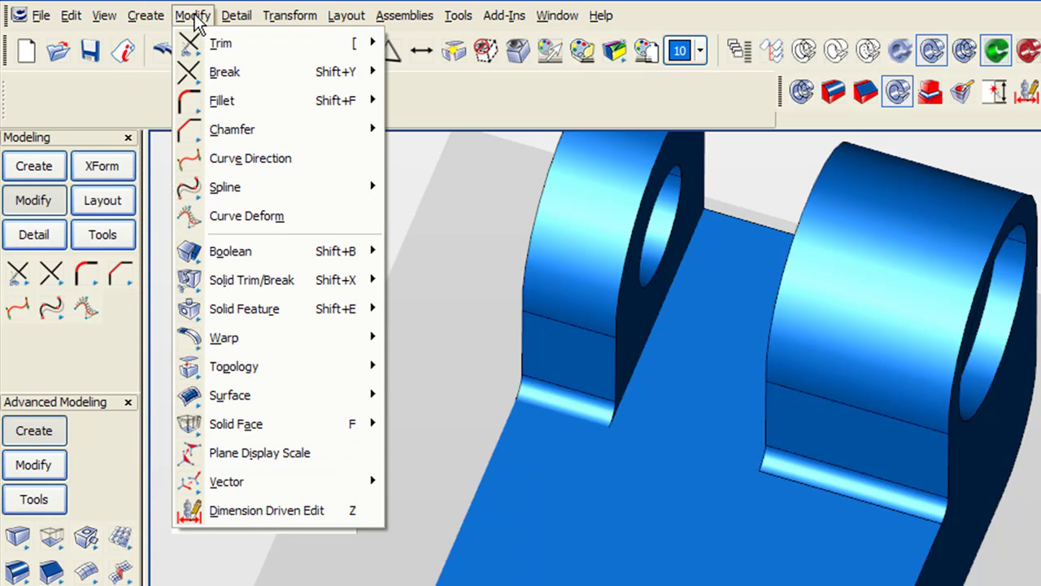
mouse_move(220, 315)
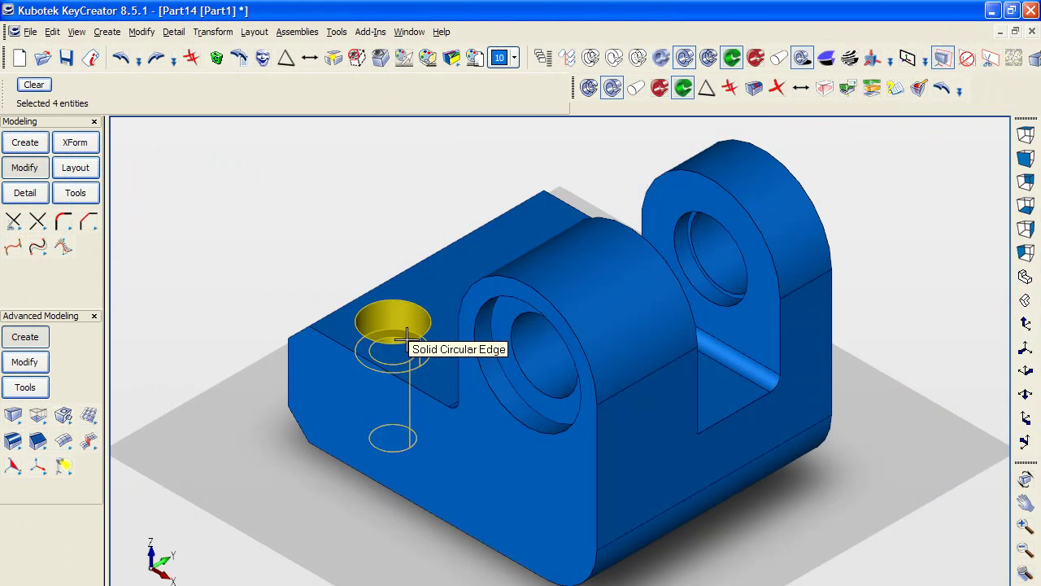
Step: Keep the solid rather than deleting it, and set the counterbored top hole to Remove
key("Delete")
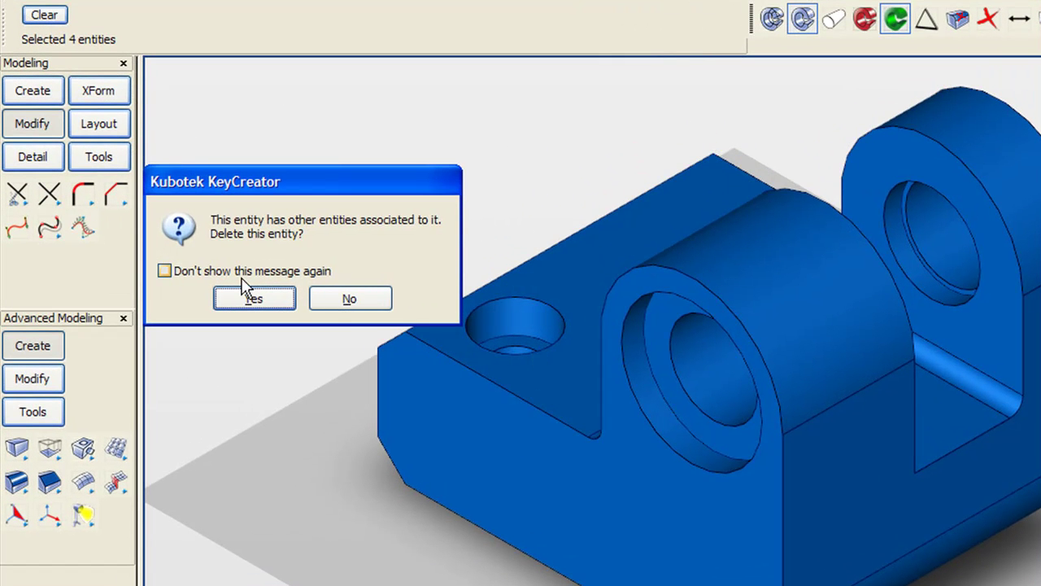
left_click(362, 298)
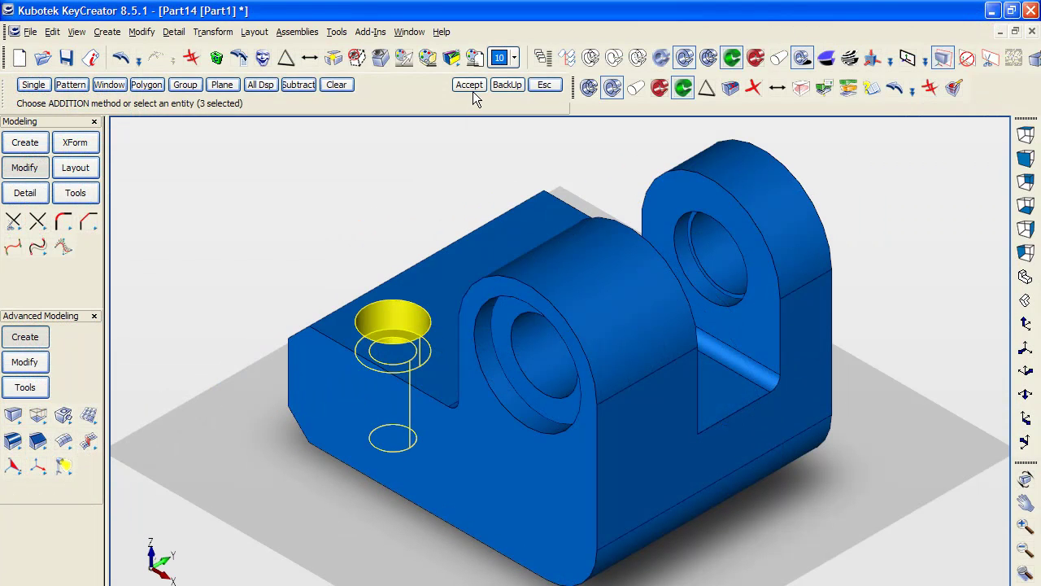
left_click(472, 84)
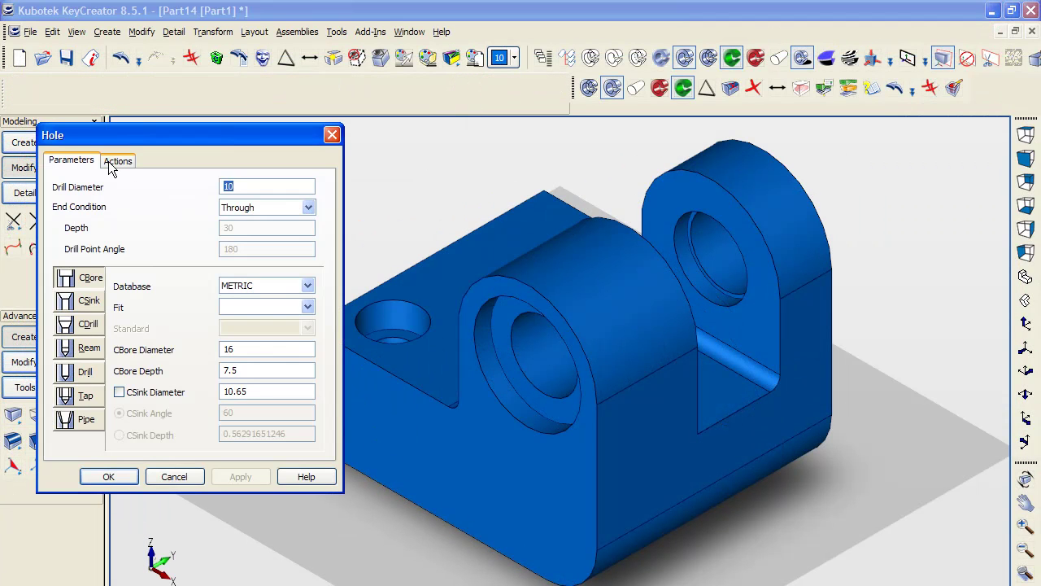
left_click(110, 161)
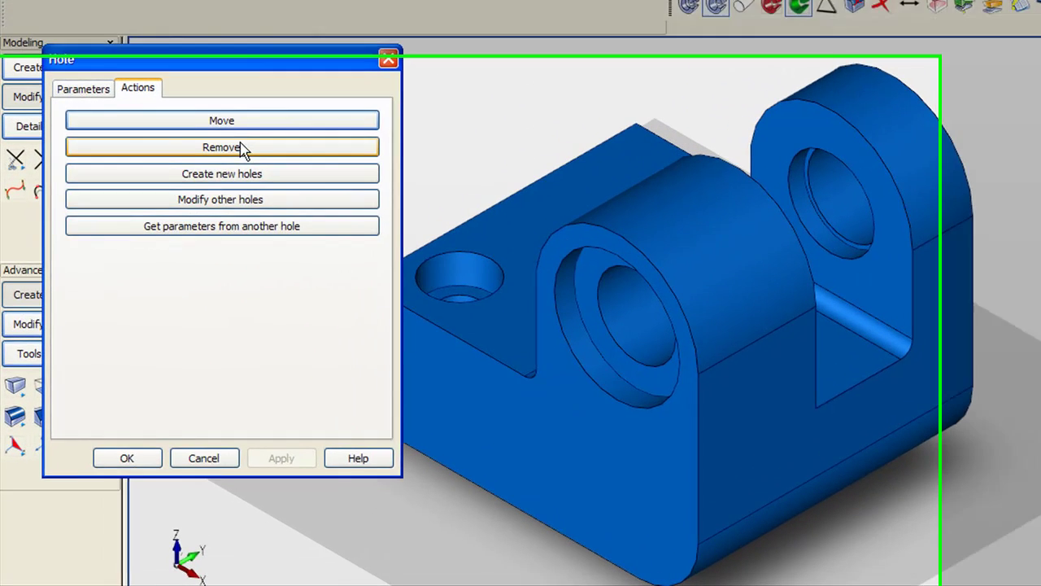
left_click(242, 148)
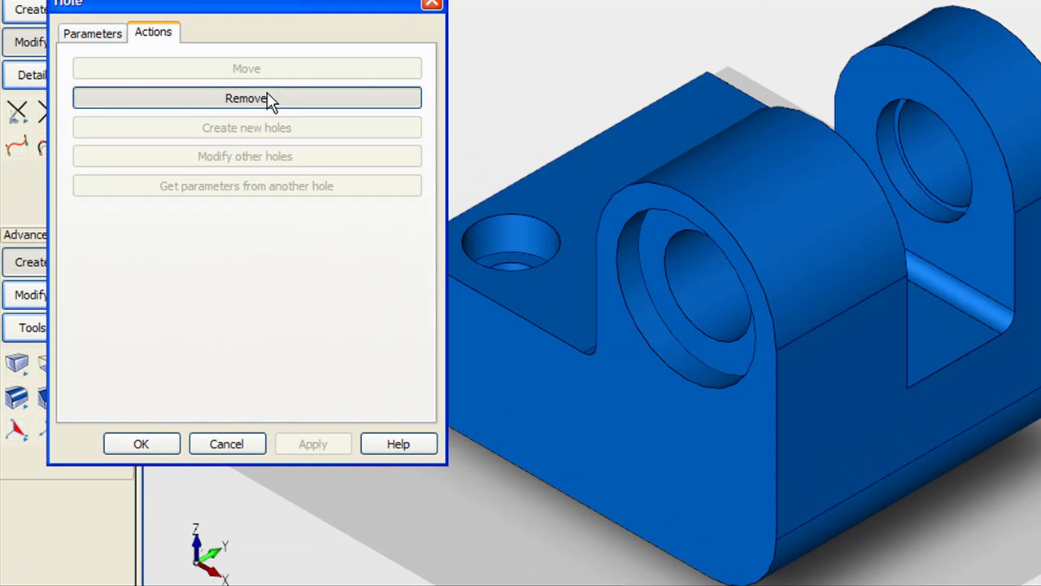
Step: Apply the hole removal, then reconfirm the hole as counterbored and close the hole editor
left_click(151, 446)
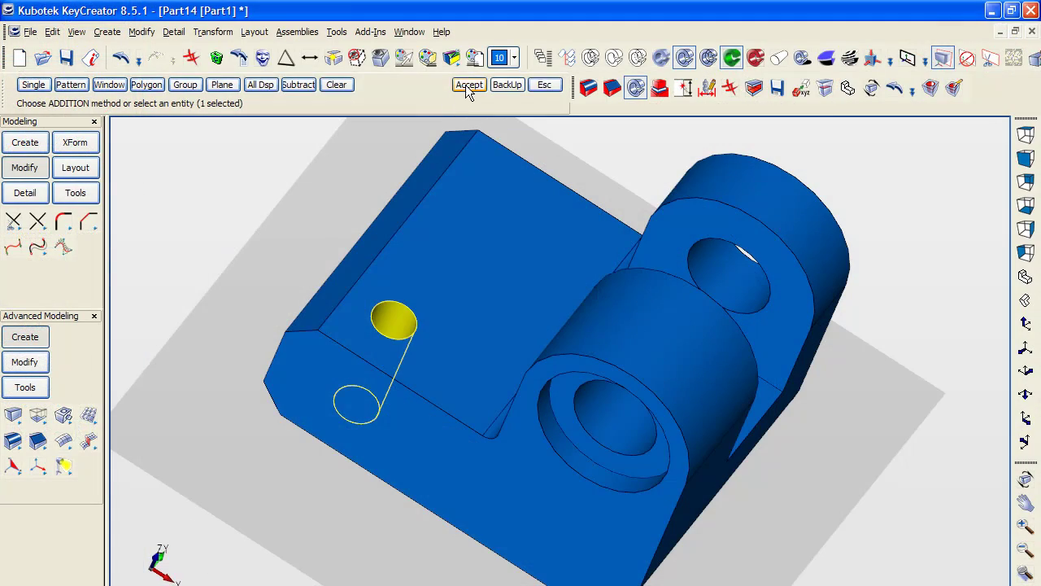
left_click(465, 85)
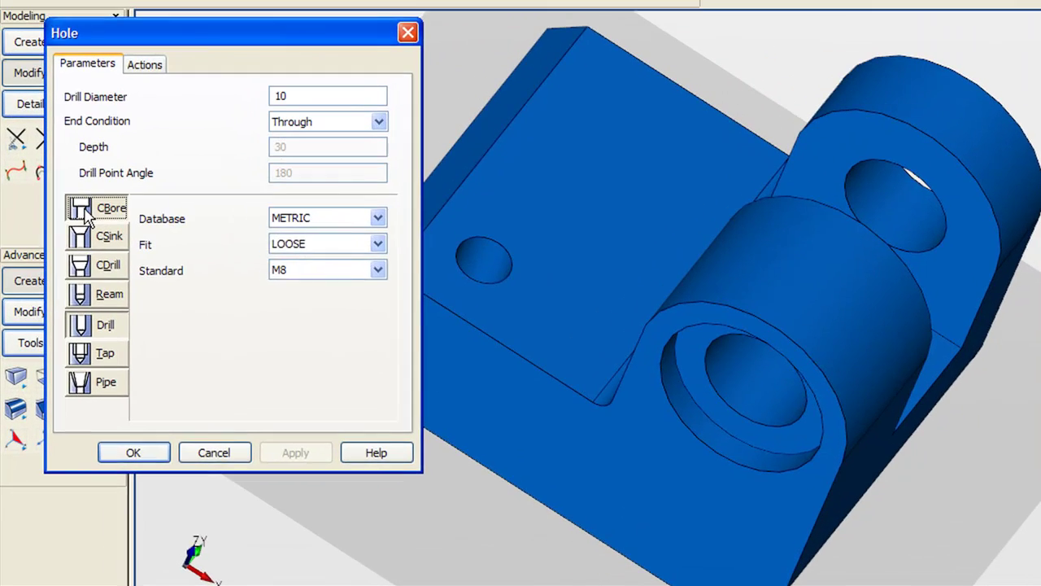
left_click(78, 278)
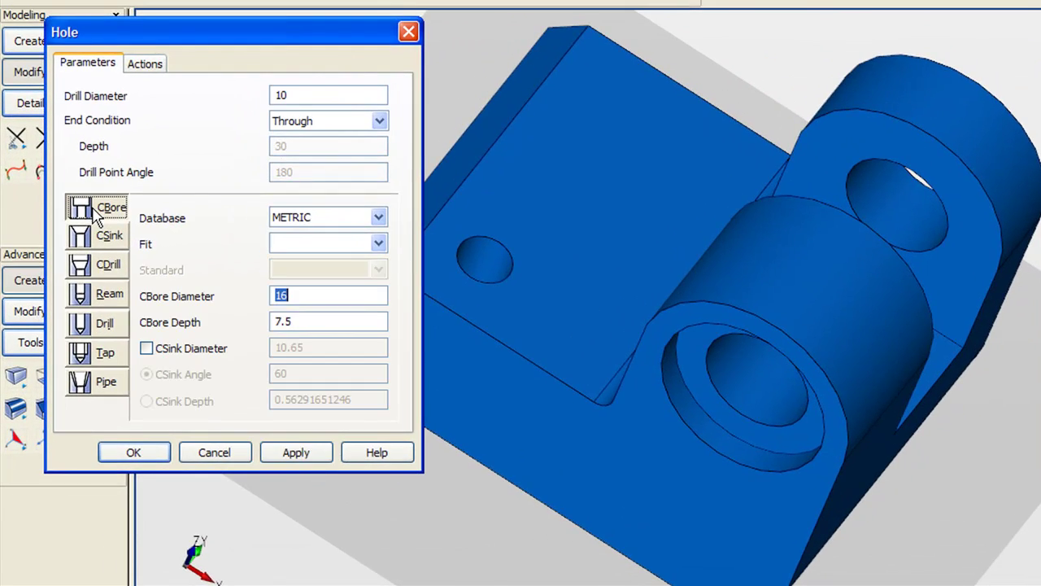
left_click(130, 453)
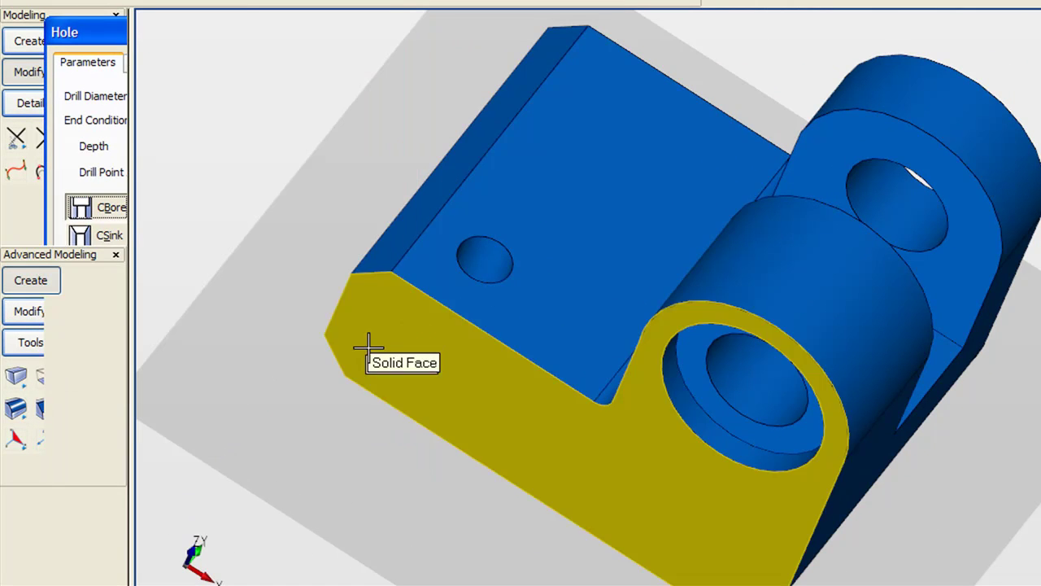
Step: Select the top face, edit Hole2 via Modify > Solid Feature > Hole, and drag it across
left_click(551, 236)
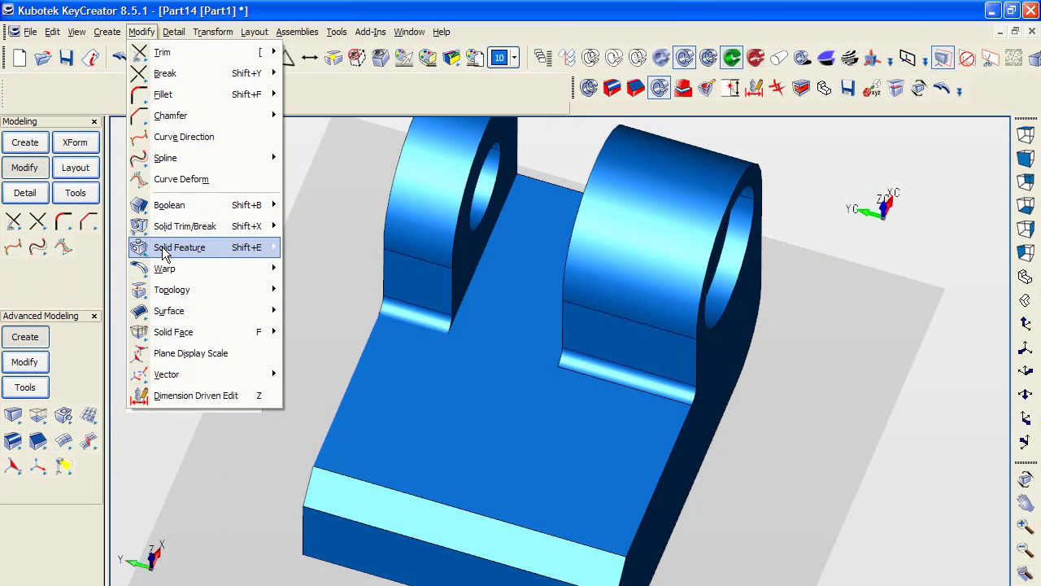
mouse_move(162, 254)
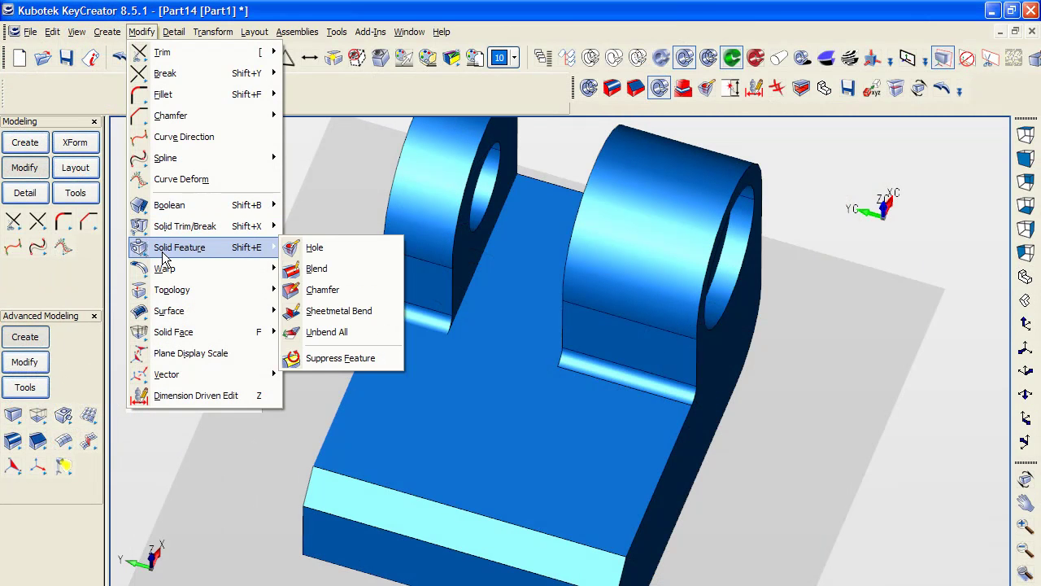
left_click(324, 252)
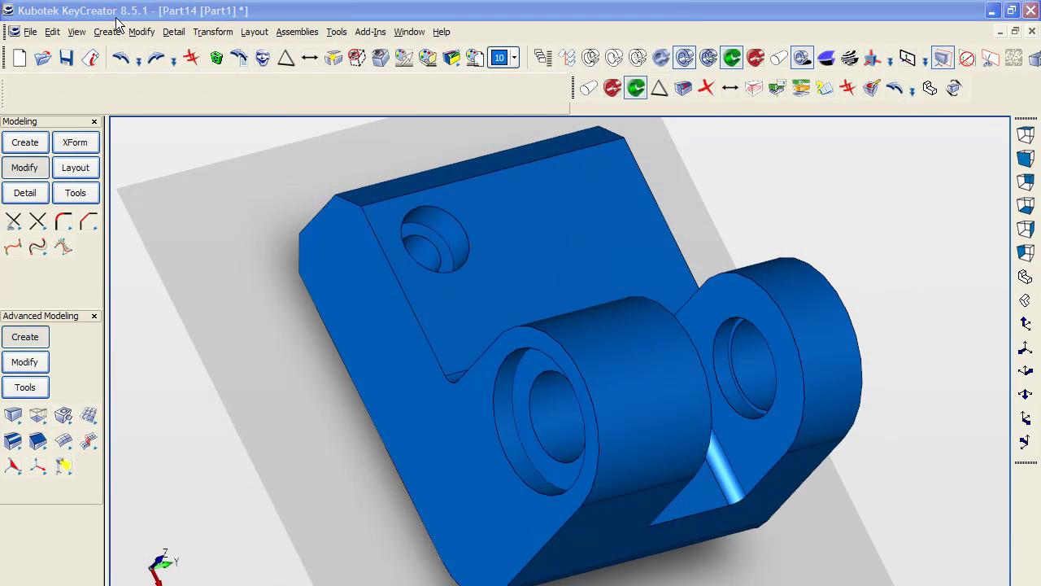
left_click(423, 244)
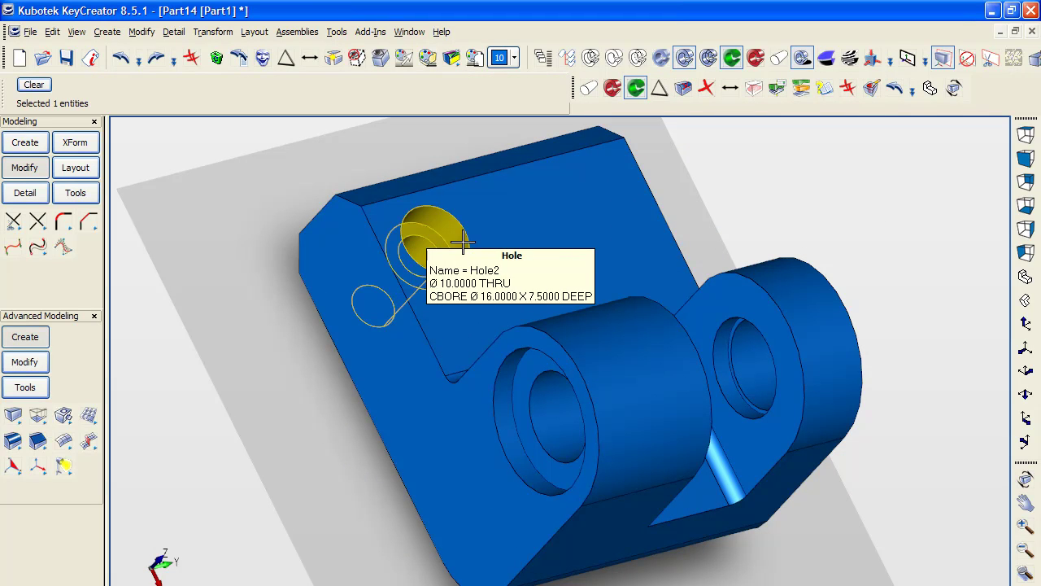
left_click_drag(462, 236, 544, 231)
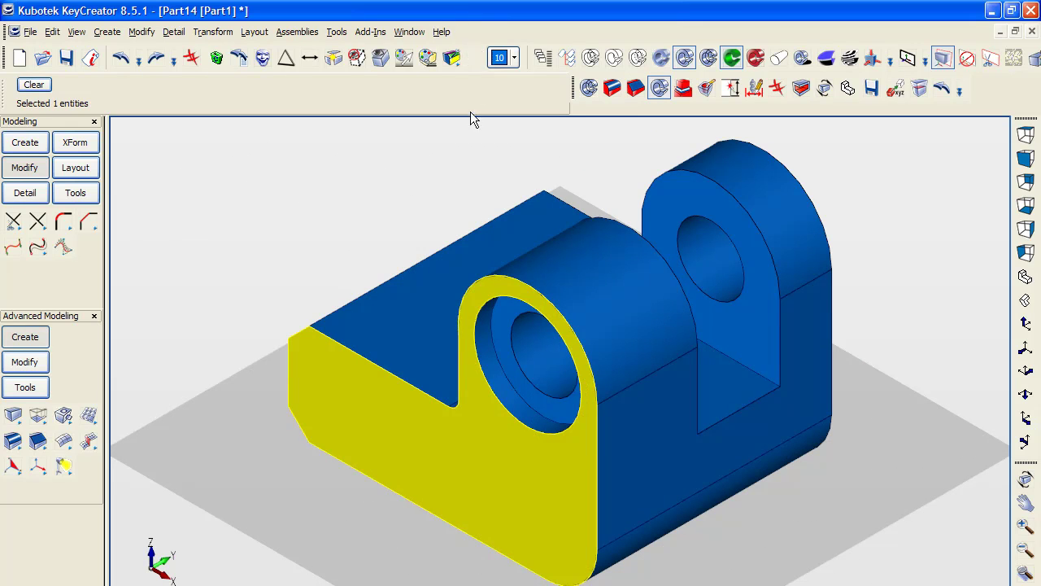
Step: Extrude the bracket's end face by length 25, normal to profile
left_click(514, 483)
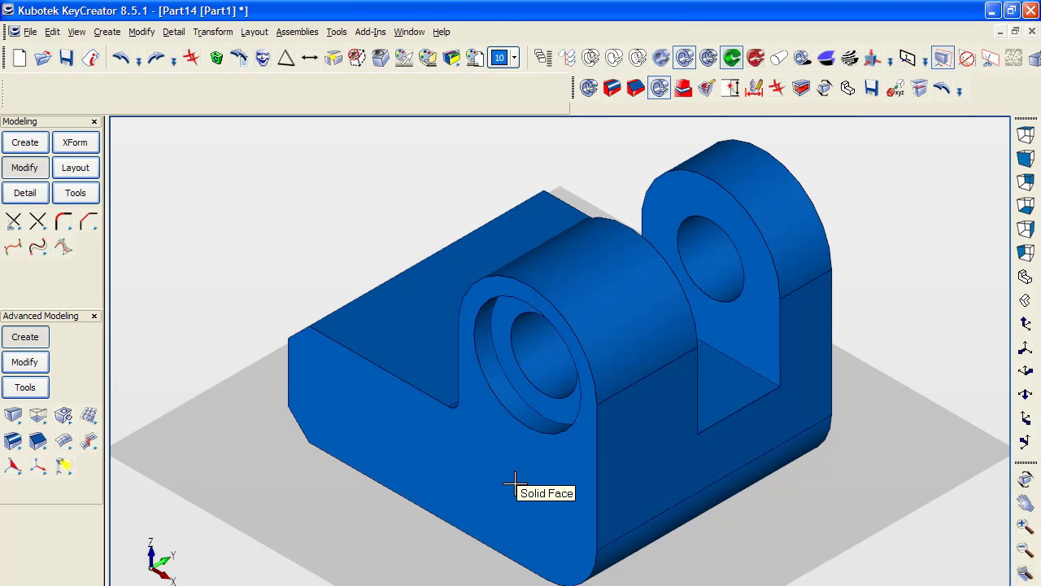
left_click(514, 483)
left_click_drag(513, 460, 527, 485)
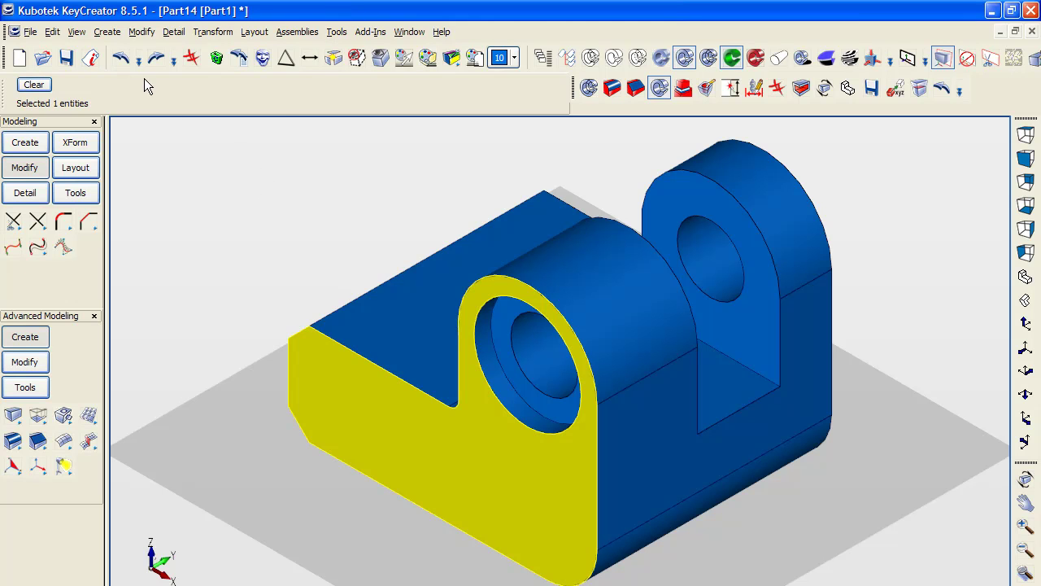
left_click(141, 31)
mouse_move(187, 332)
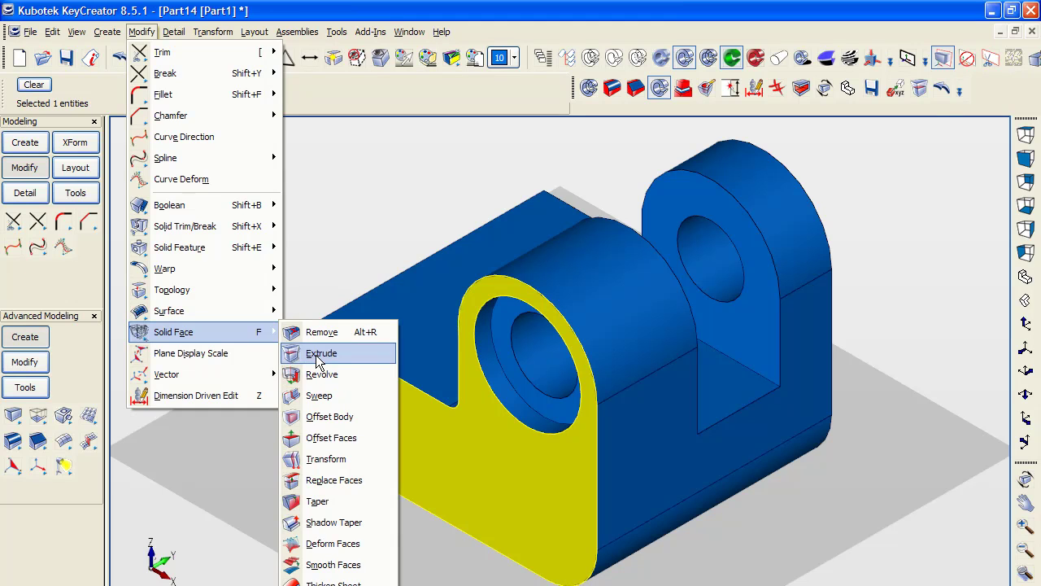
left_click(316, 355)
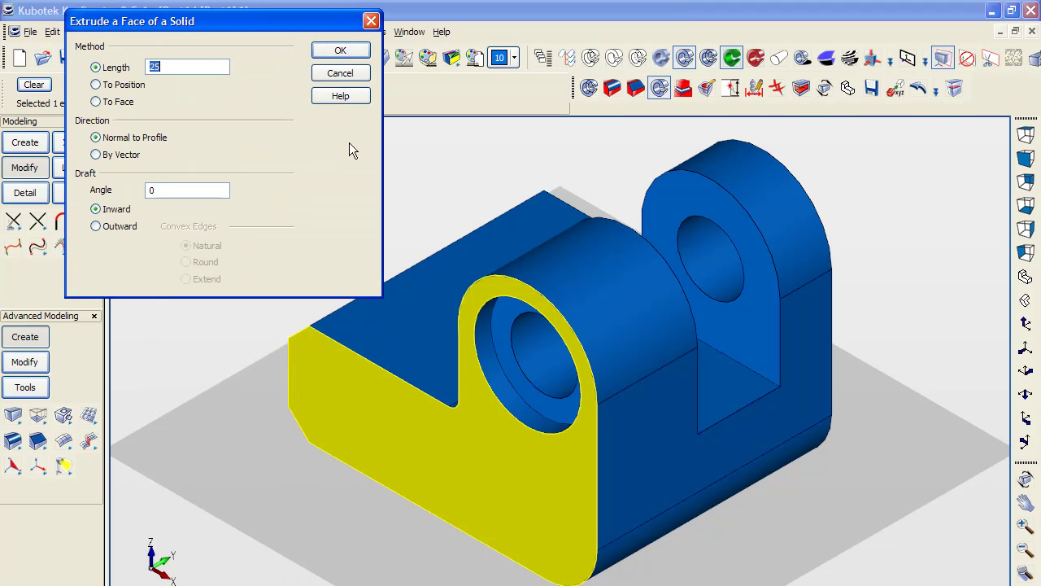
left_click(340, 49)
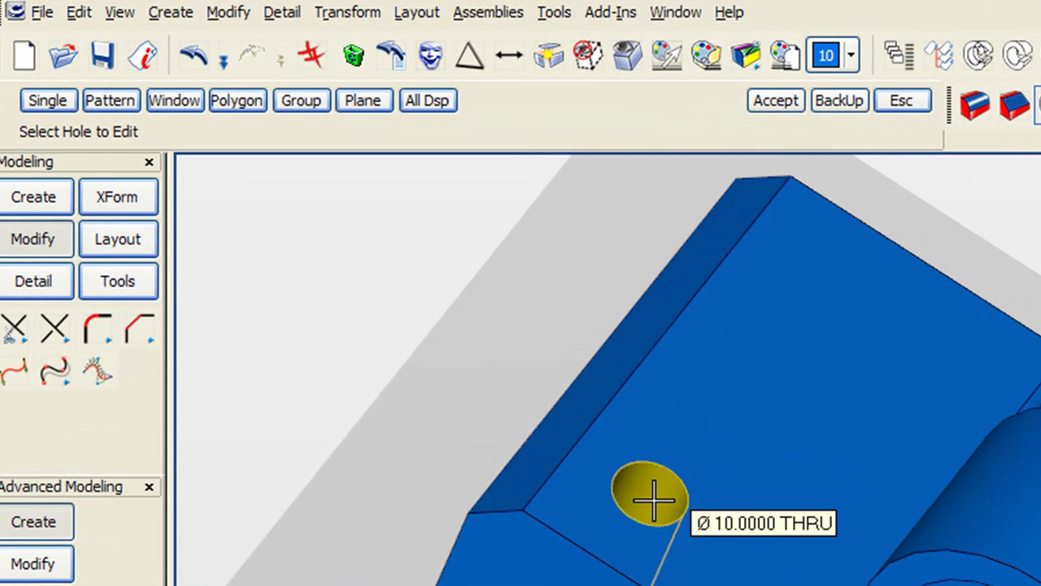
Step: Turn the 10 mm through hole into a 16 diameter, 7.5 deep counterbore on the top face
left_click(656, 498)
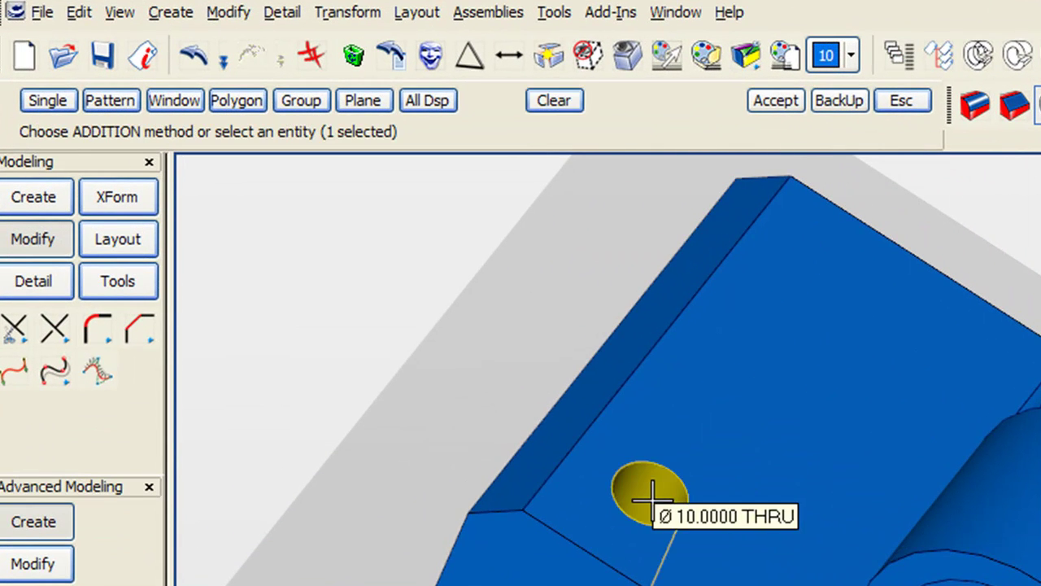
left_click(771, 104)
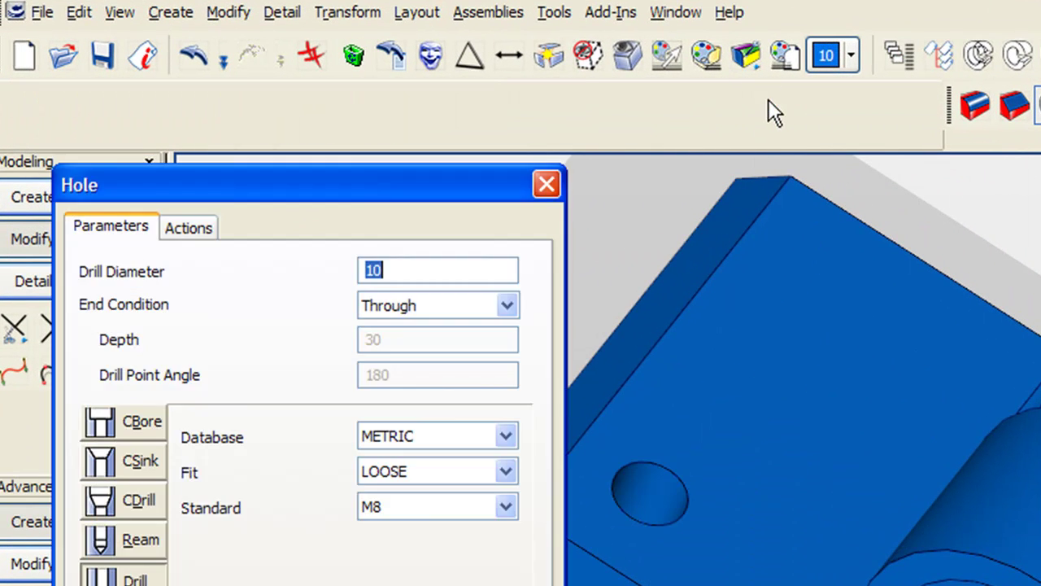
left_click(107, 423)
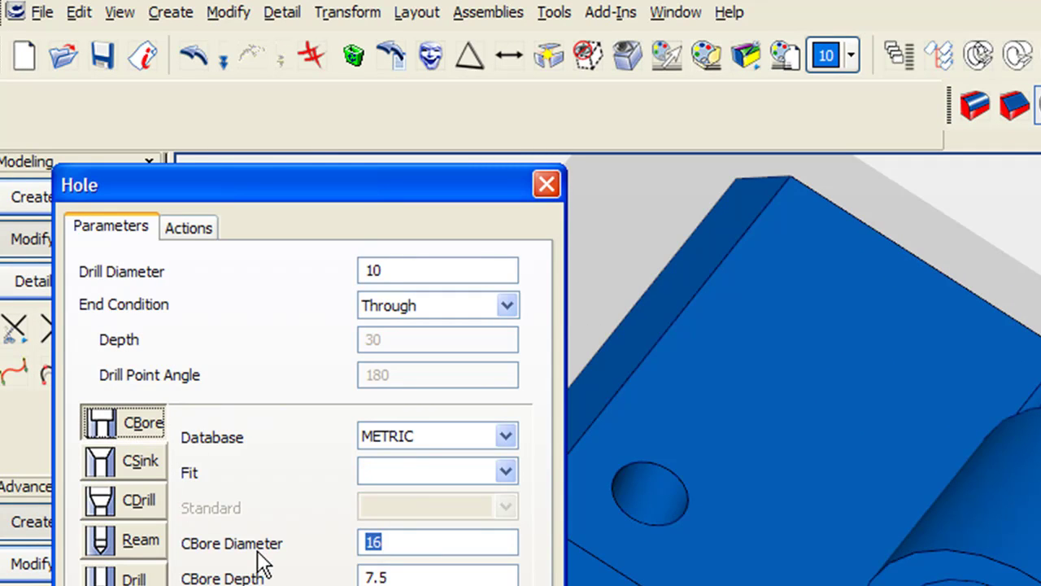
key("Return")
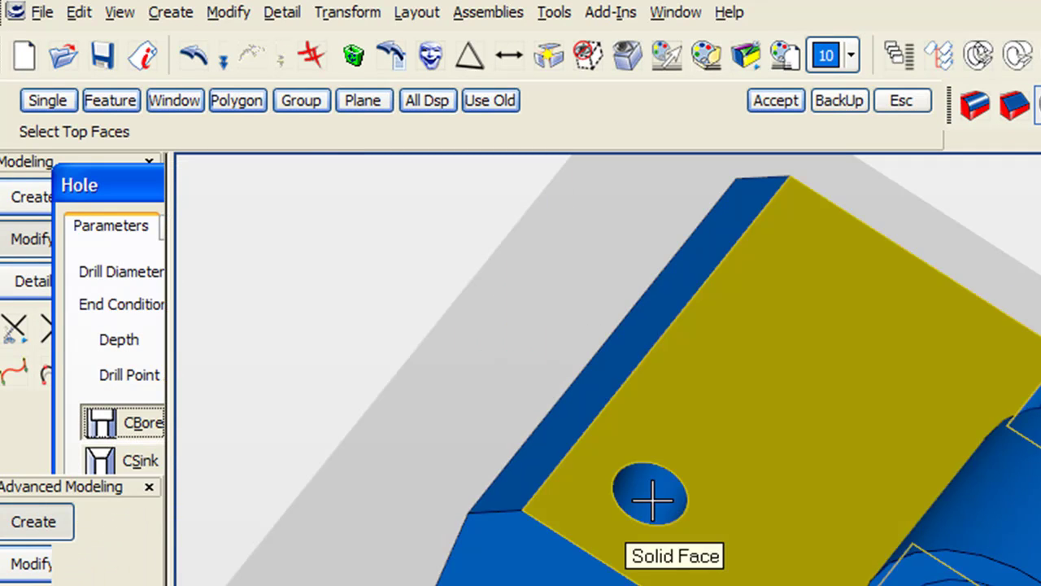
left_click(740, 460)
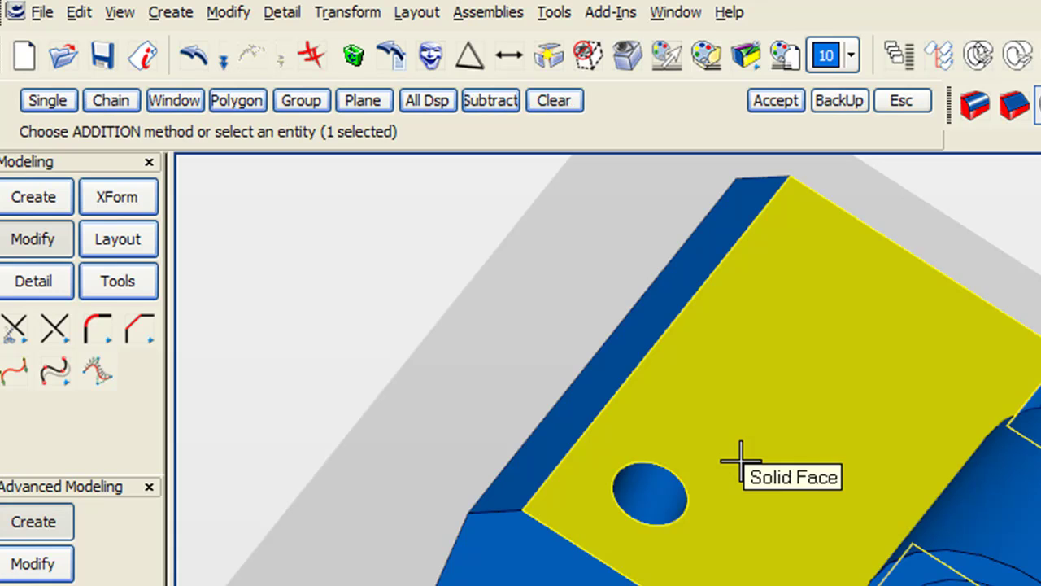
left_click(777, 100)
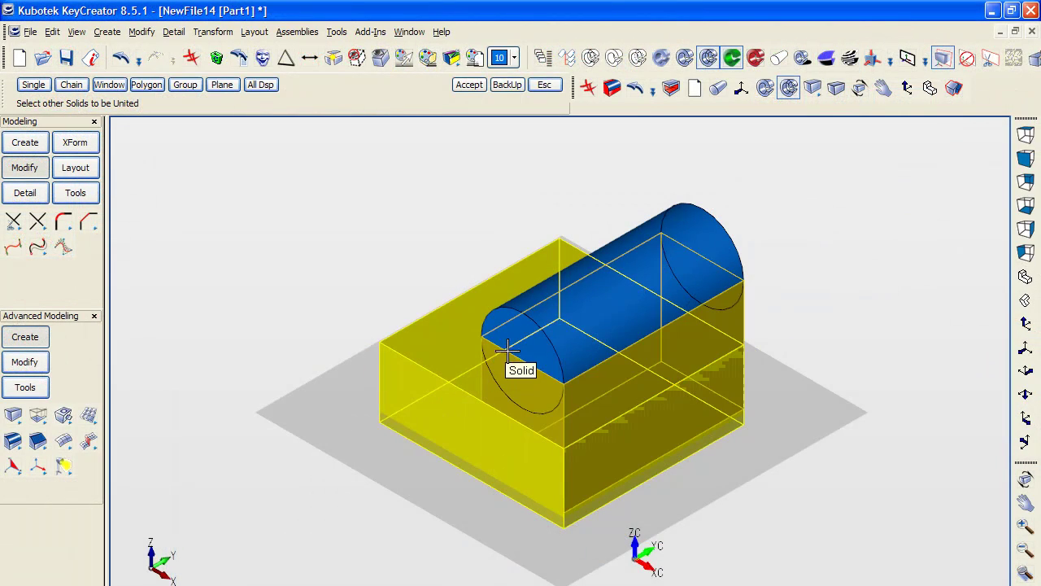
Step: Pick the cylinder and the rectangular block and unite them with Boolean Unite
left_click(514, 334)
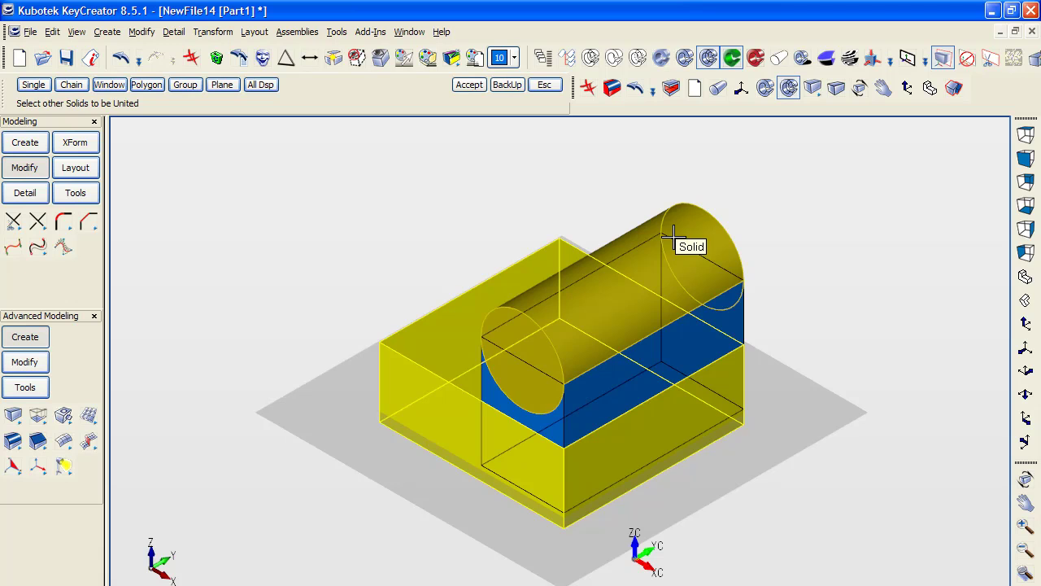
left_click(672, 237)
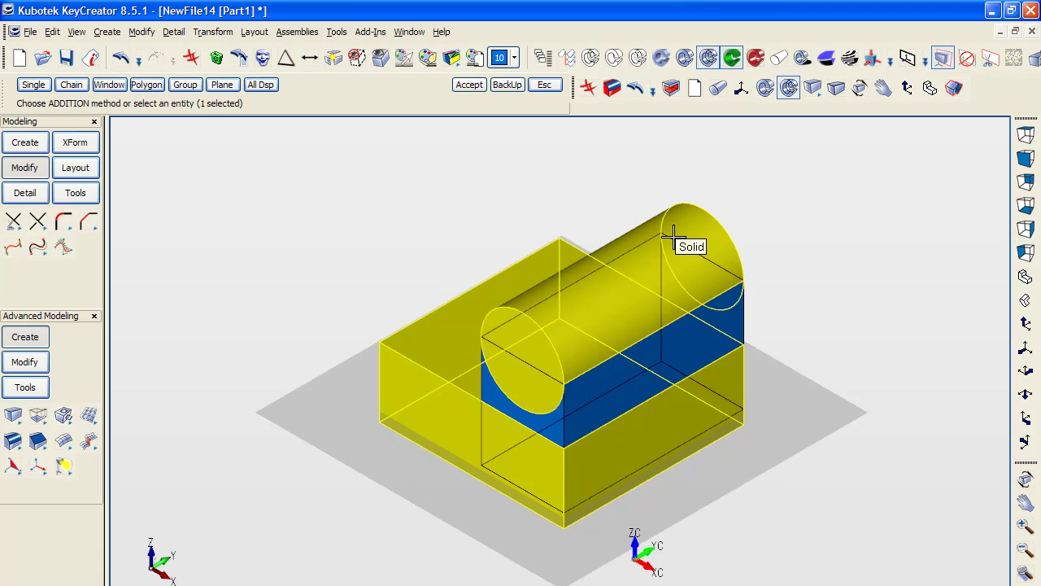
left_click(605, 396)
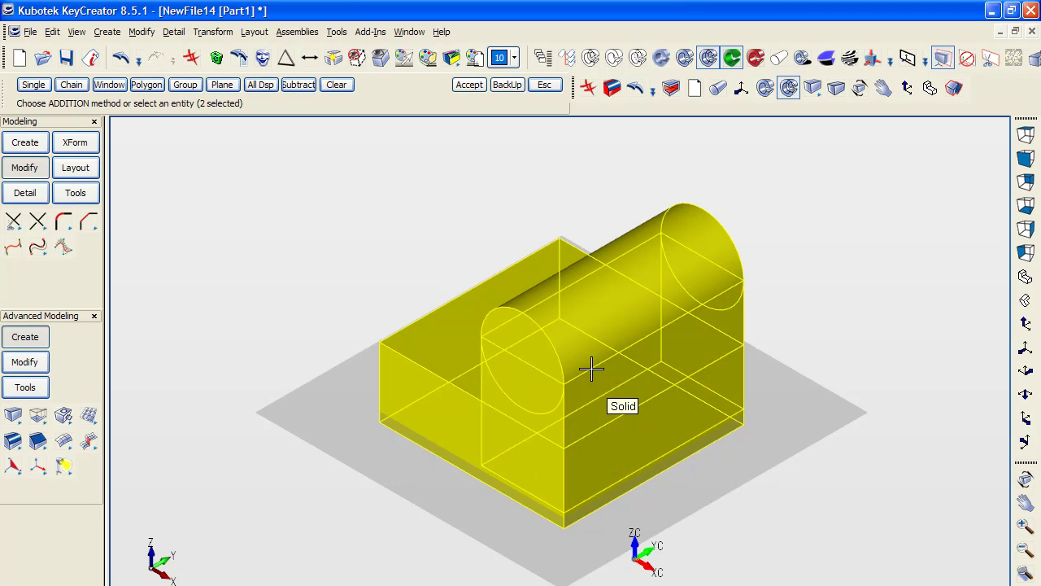
left_click(470, 86)
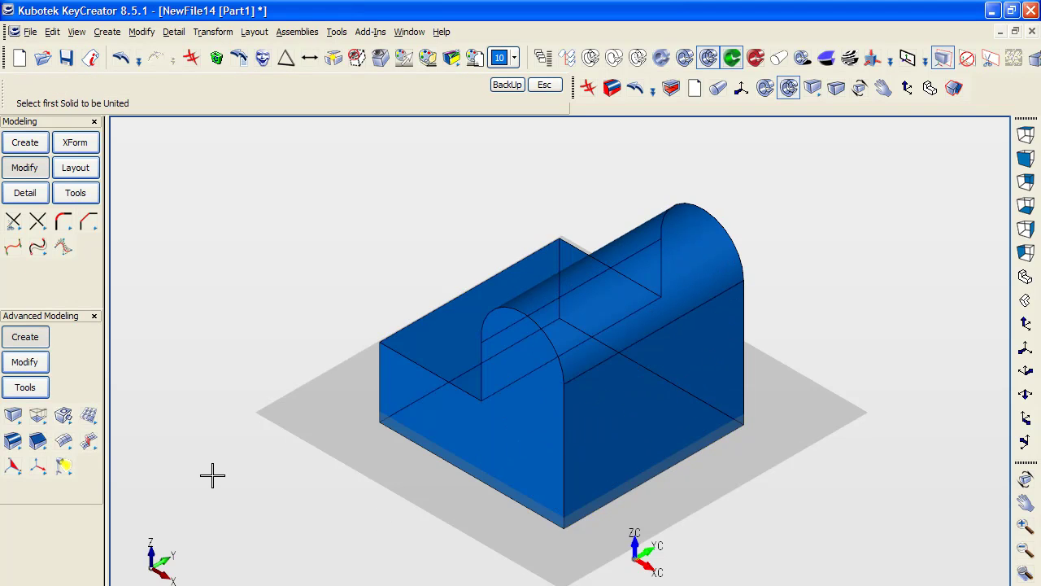
left_click(1025, 480)
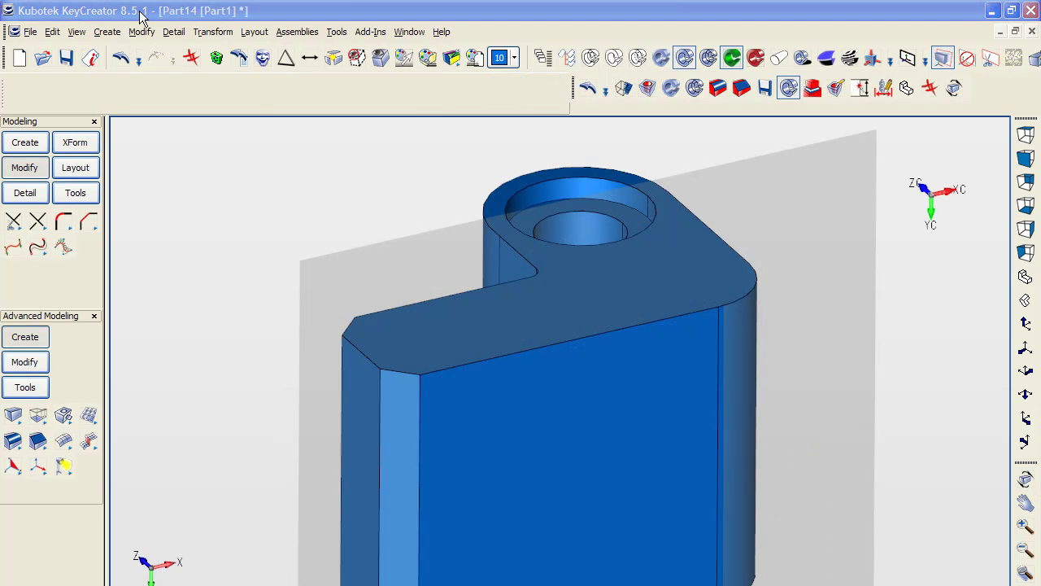
Step: Shell the bracket inward with thickness 5, leaving the large front face open
left_click(109, 32)
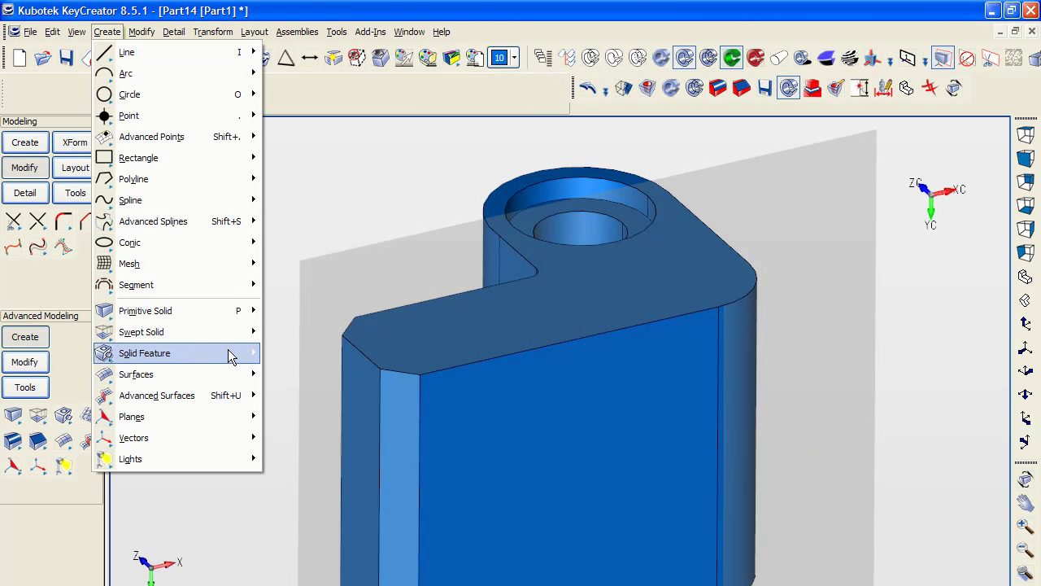
mouse_move(228, 366)
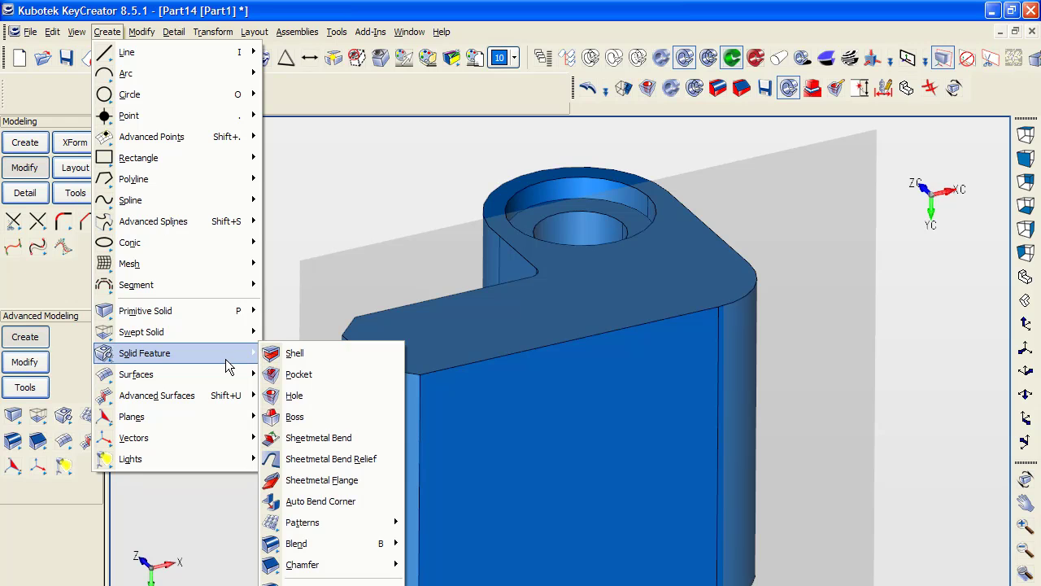
left_click(287, 360)
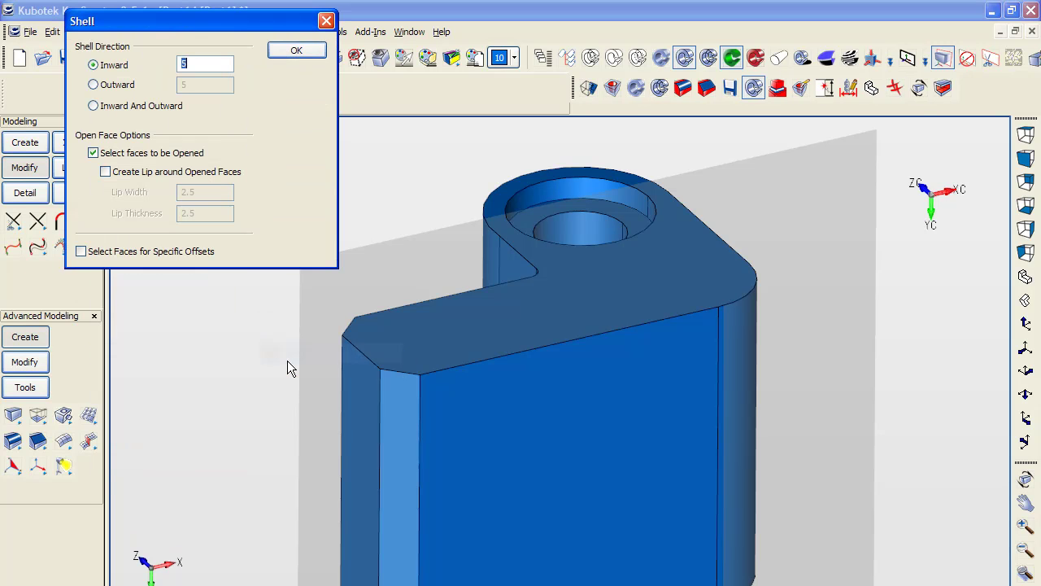
left_click(276, 52)
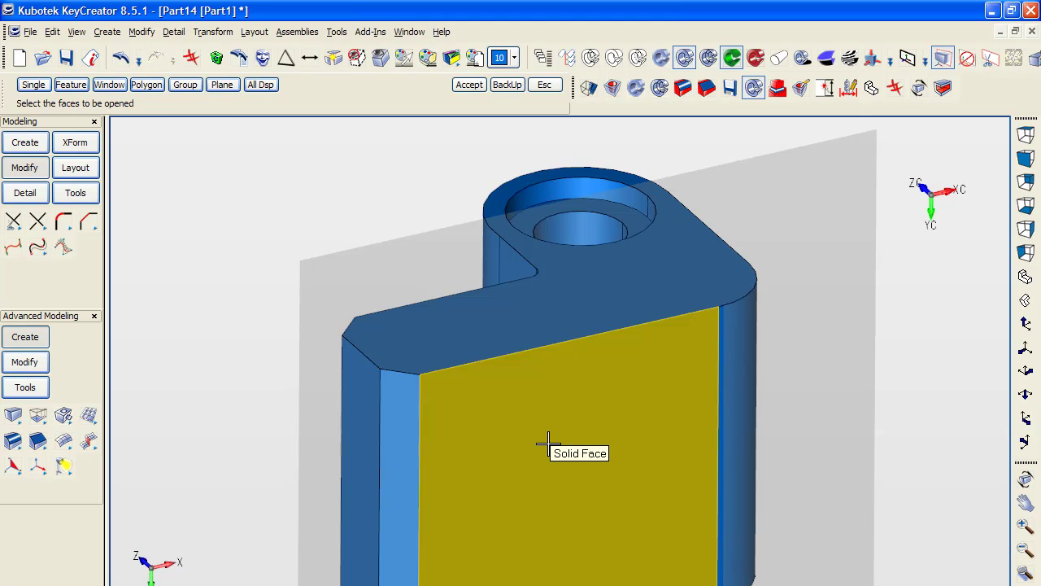
left_click(549, 431)
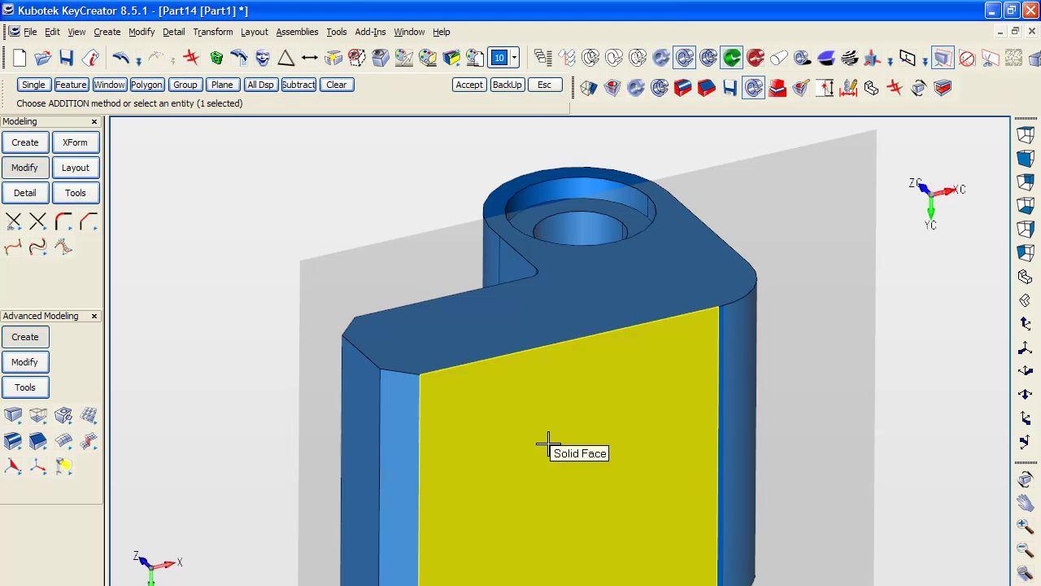
left_click(470, 88)
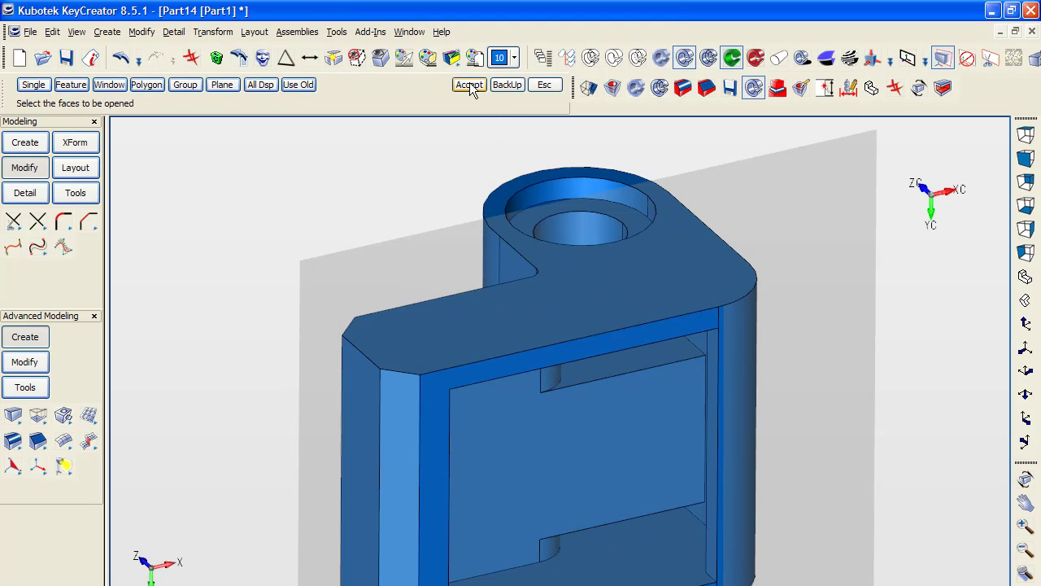
middle_click_drag(999, 478, 881, 504)
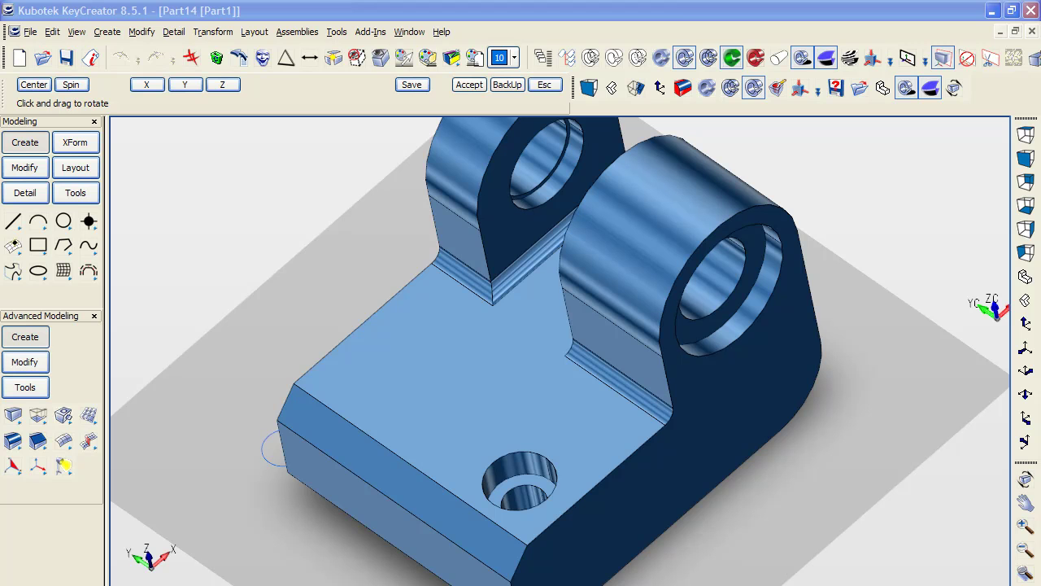
Step: Orbit the finished part to view its two rounded lugs and filleted base from several angles
left_click(1024, 481)
left_click_drag(854, 484, 757, 497)
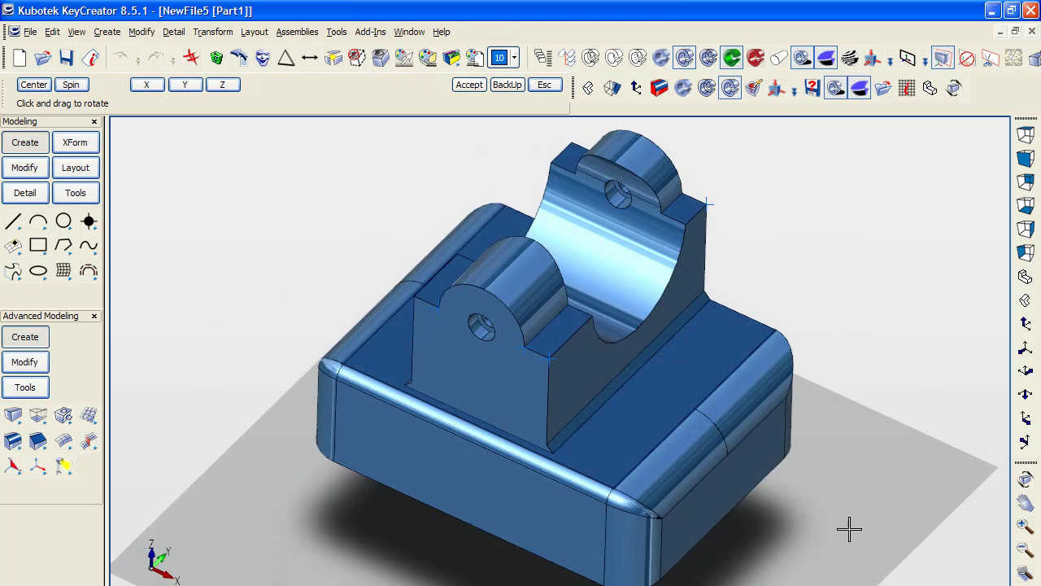
left_click_drag(849, 530, 951, 415)
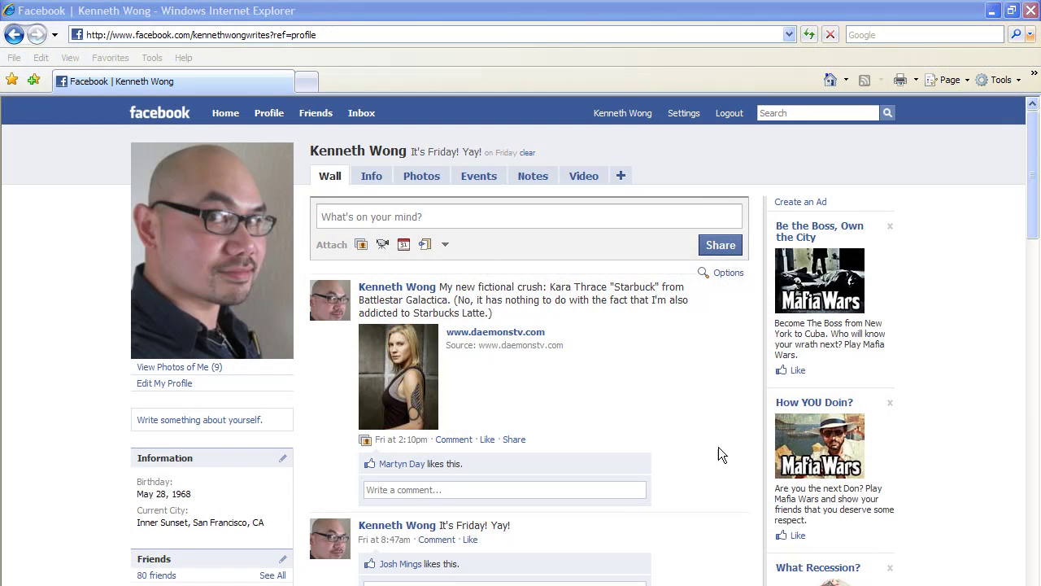
Step: Scroll down the Facebook profile, then highlight and deselect the Twitter profile's name heading
scroll(727, 371, "down", 2)
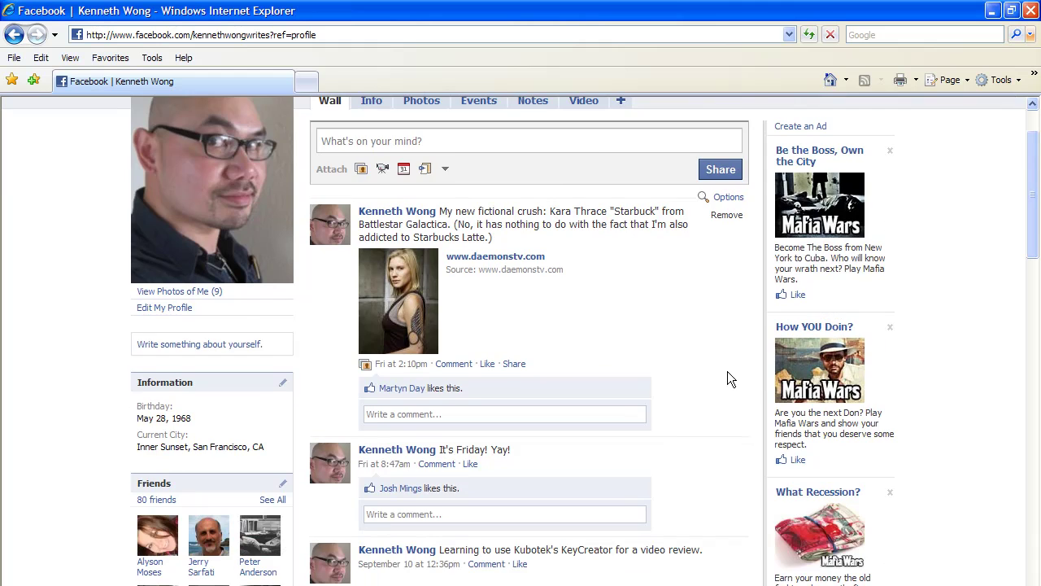
scroll(727, 371, "down", 5)
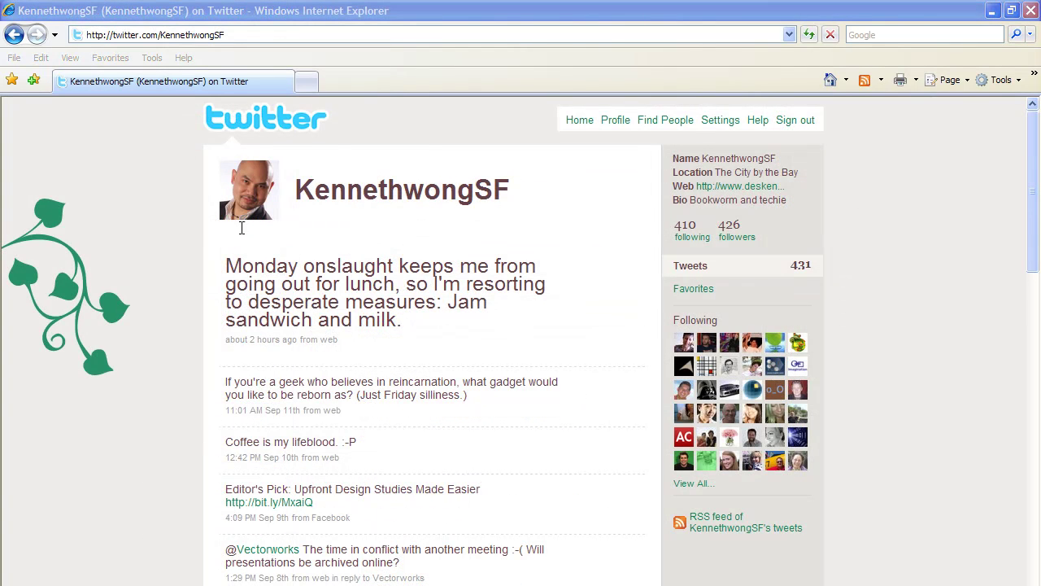
left_click_drag(301, 183, 506, 195)
left_click(551, 192)
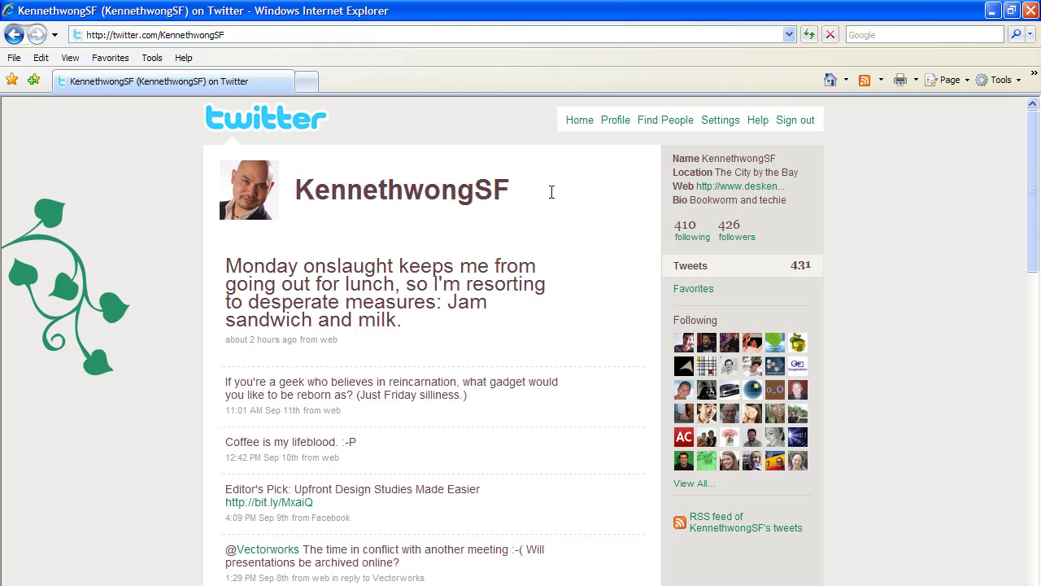